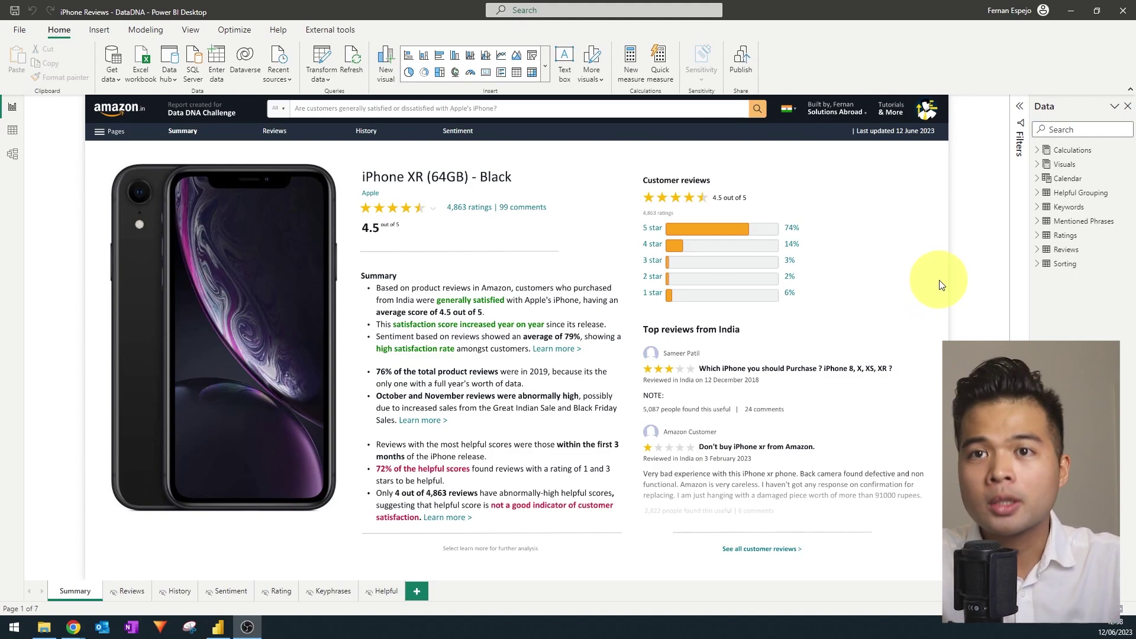
Save the iPhone Reviews report for publishing, then dismiss the workspace destination choice.
{"action": "left_click", "coordinate": [743, 62]}
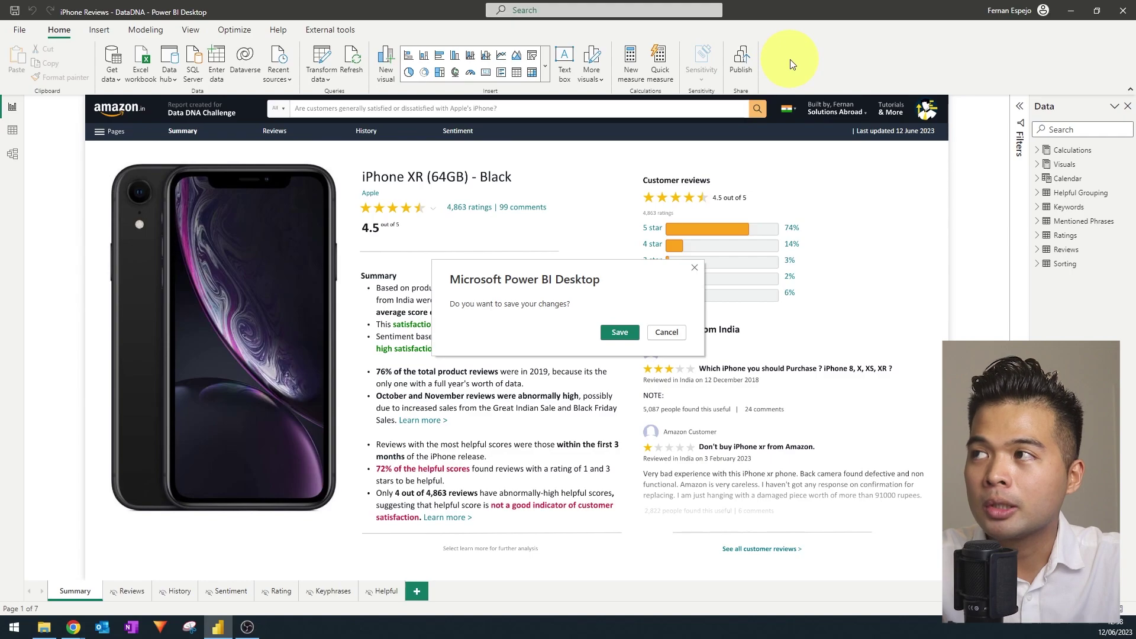
{"action": "left_click", "coordinate": [632, 332]}
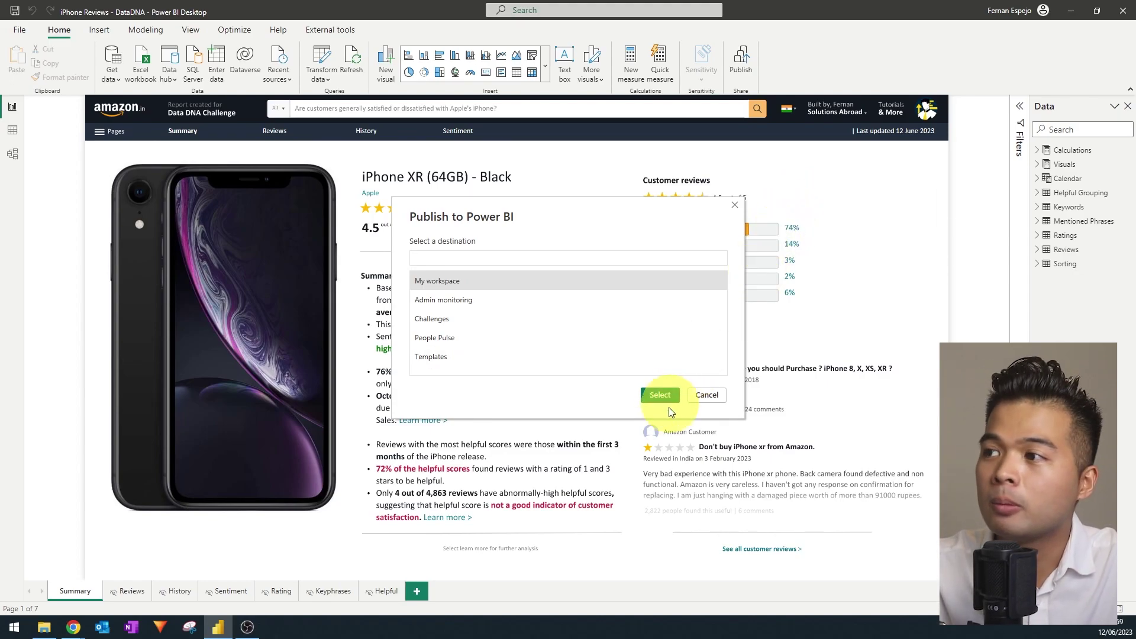
{"action": "left_click", "coordinate": [706, 395]}
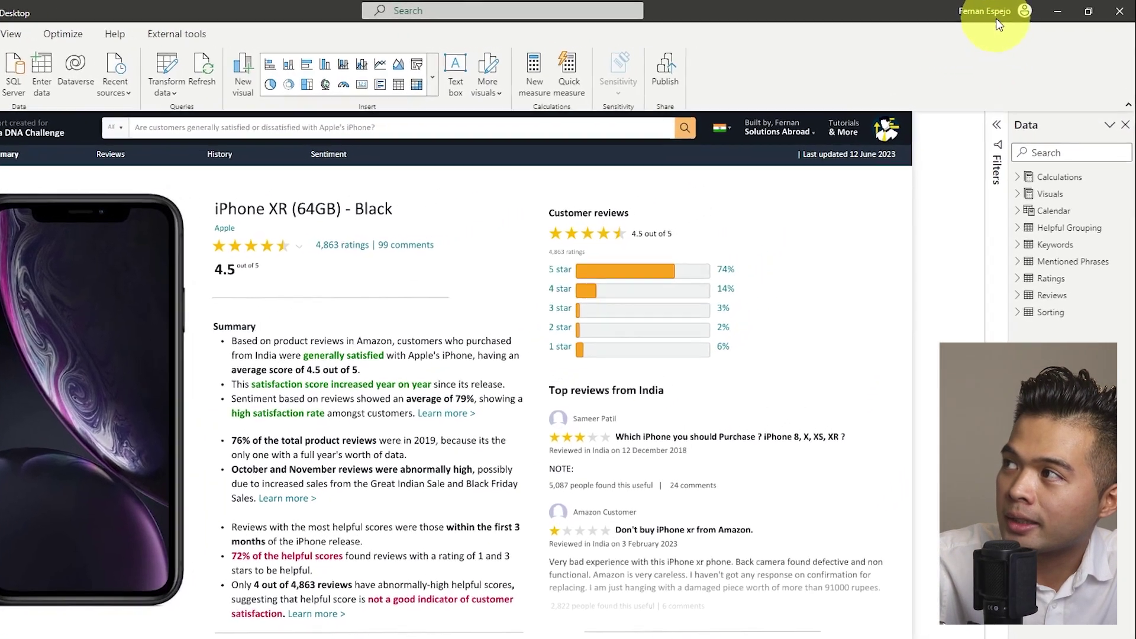
View the signed-in account details in the top-right account flyout.
{"action": "left_click", "coordinate": [1016, 14]}
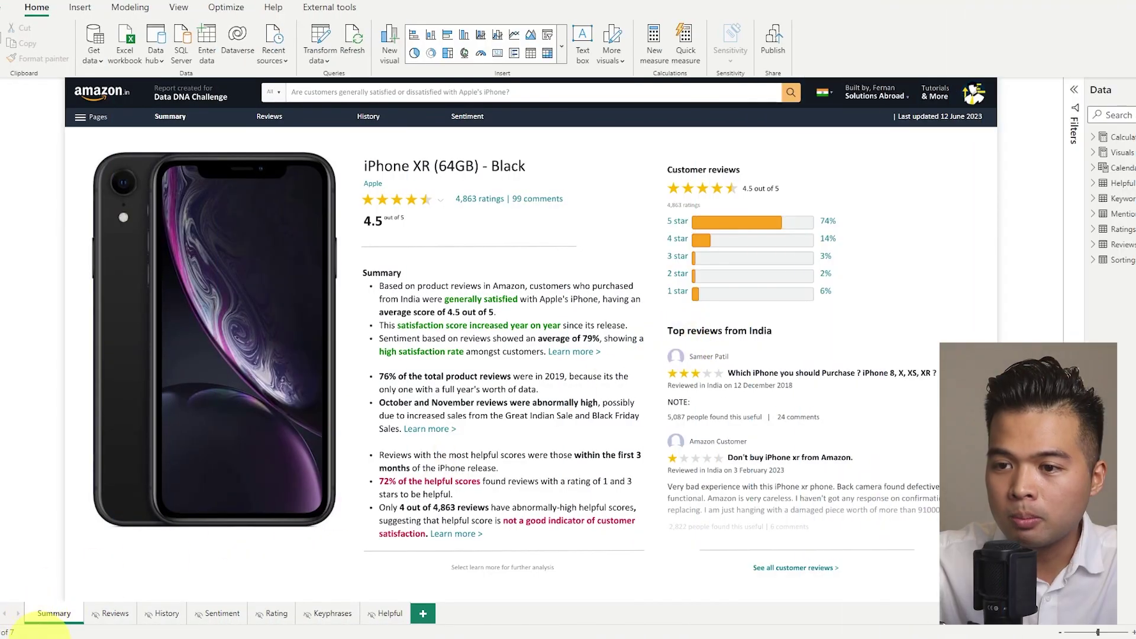
Switch to Power BI Service in Chrome and list the workspaces: My workspace, Challenges, Templates.
{"action": "mouse_move", "coordinate": [41, 630]}
{"action": "left_click", "coordinate": [137, 592]}
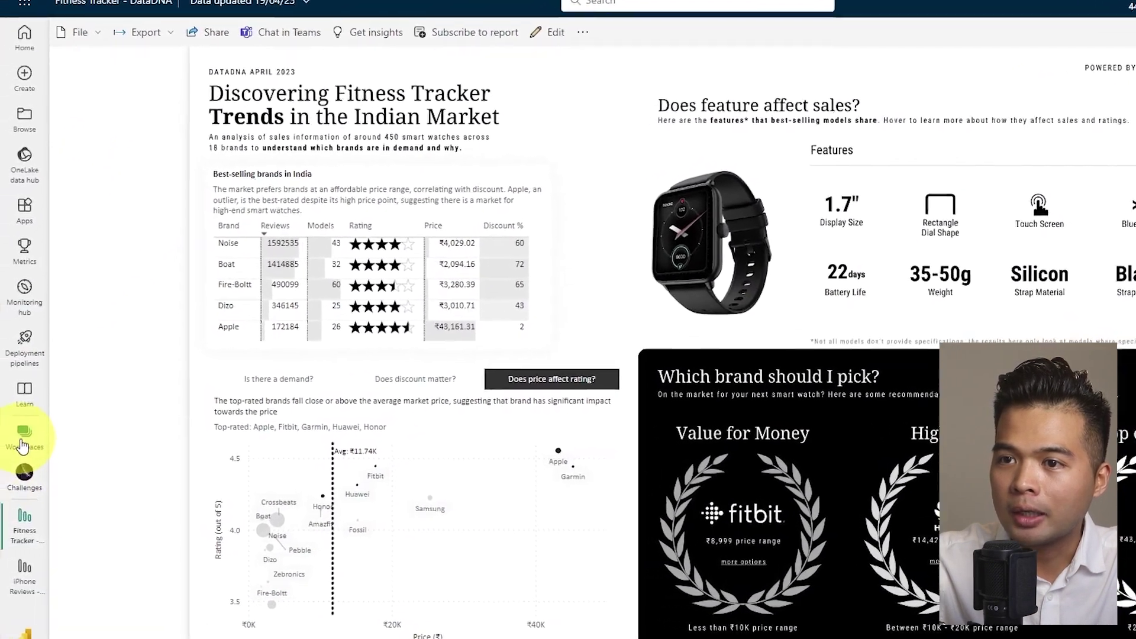
{"action": "left_click", "coordinate": [16, 451]}
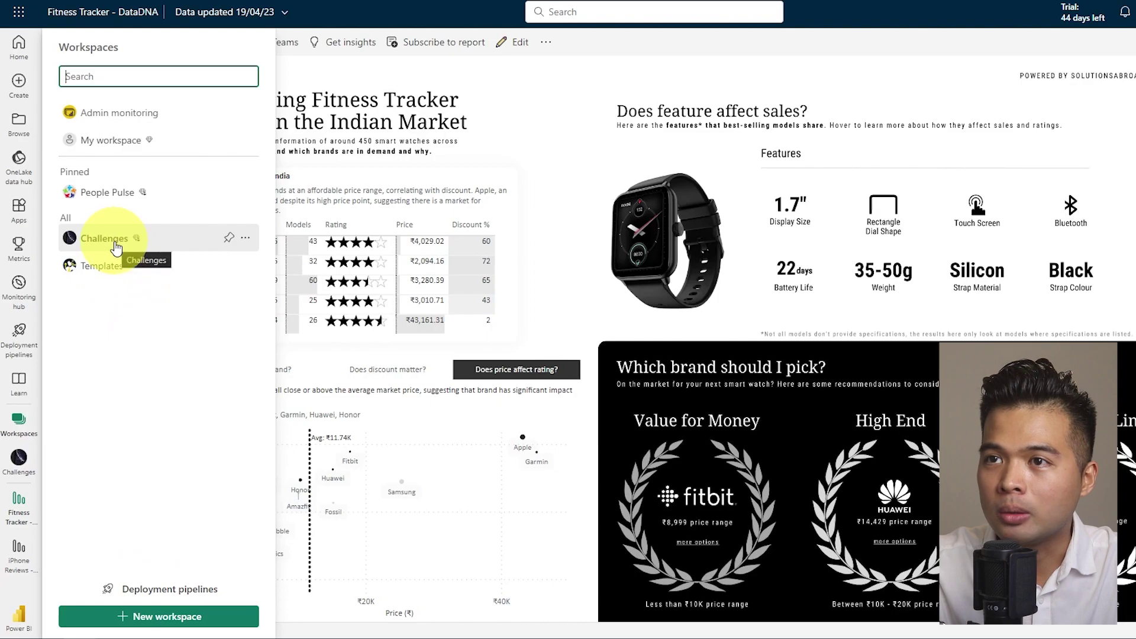
Open the Challenges workspace and its Manage access panel showing the single Admin.
{"action": "left_click", "coordinate": [116, 243]}
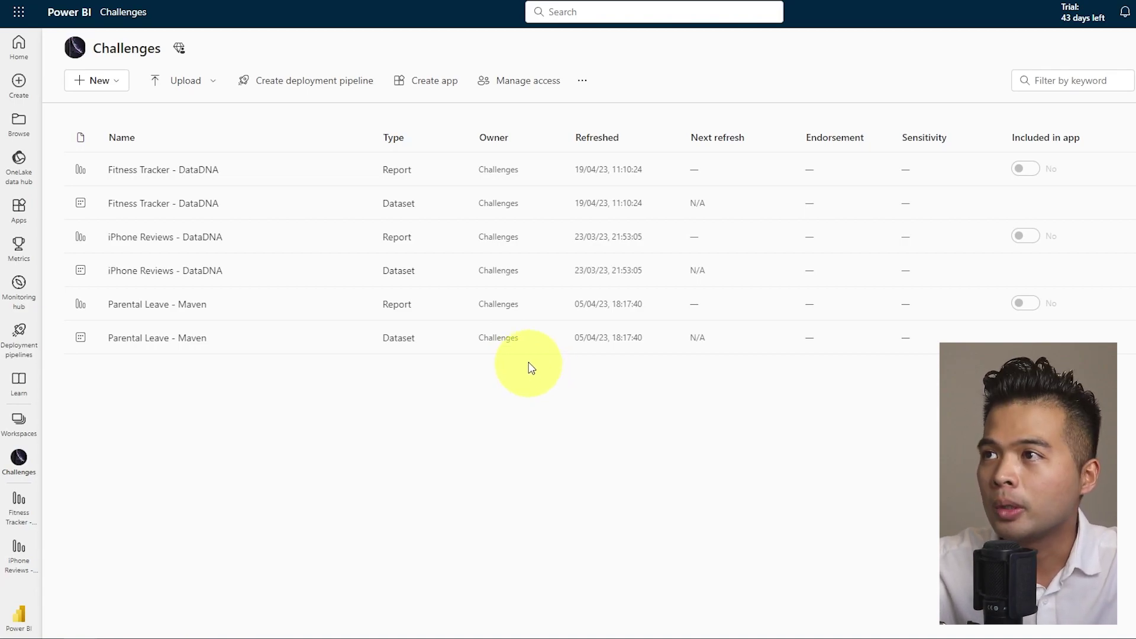
{"action": "left_click", "coordinate": [521, 81]}
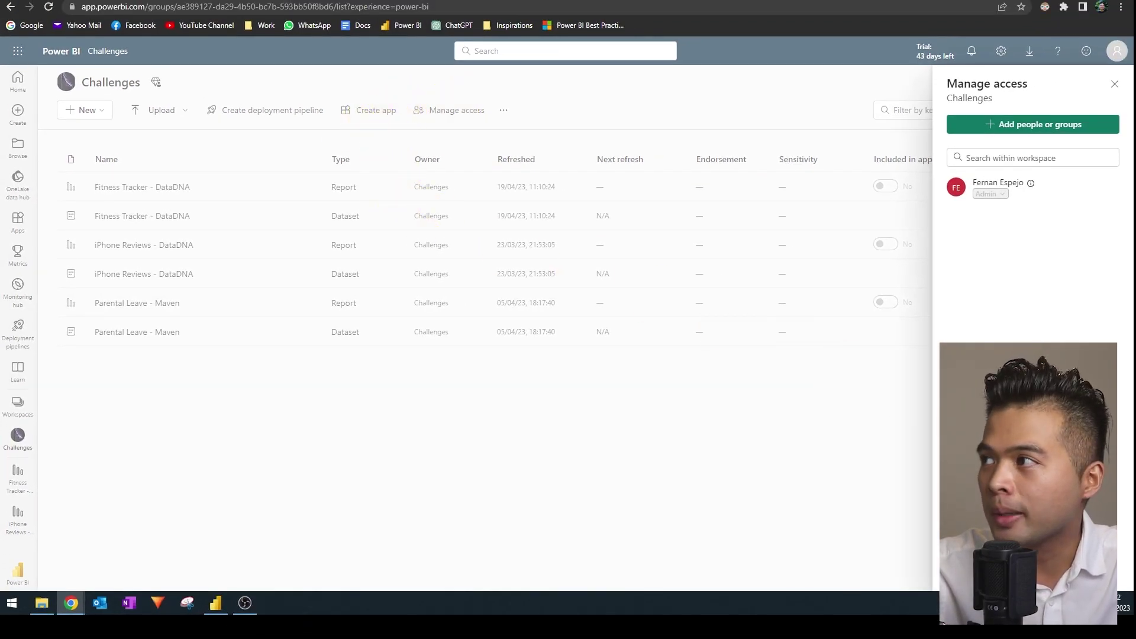
Add a person found by name search, then bring up the Viewer role's other access options.
{"action": "left_click", "coordinate": [1030, 127]}
{"action": "type", "text": "fernan"}
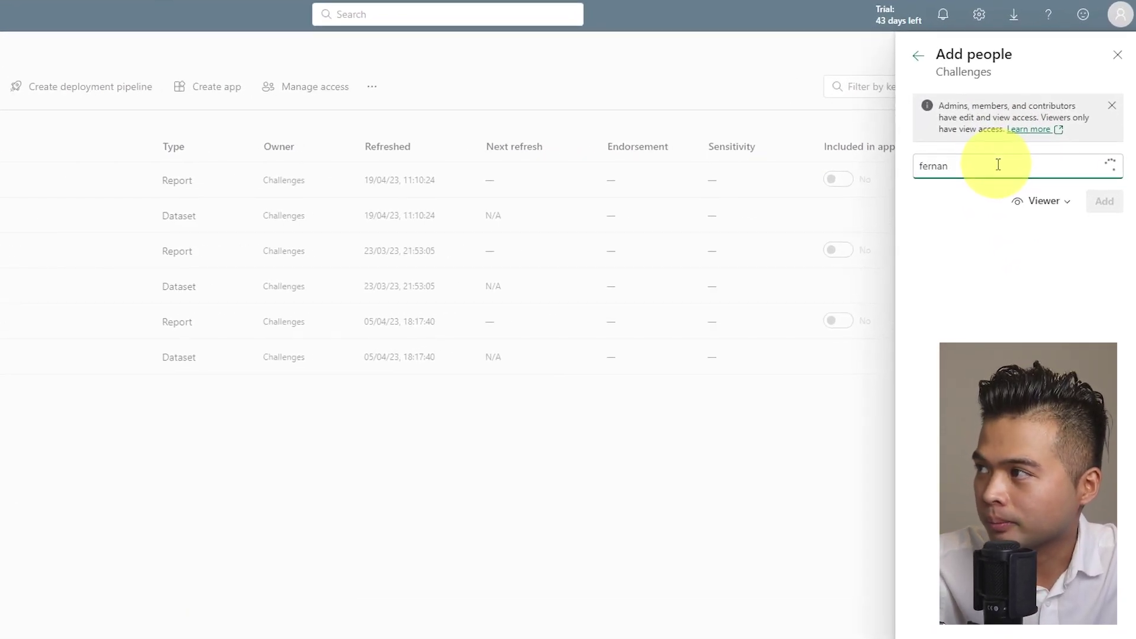
{"action": "left_click", "coordinate": [987, 210]}
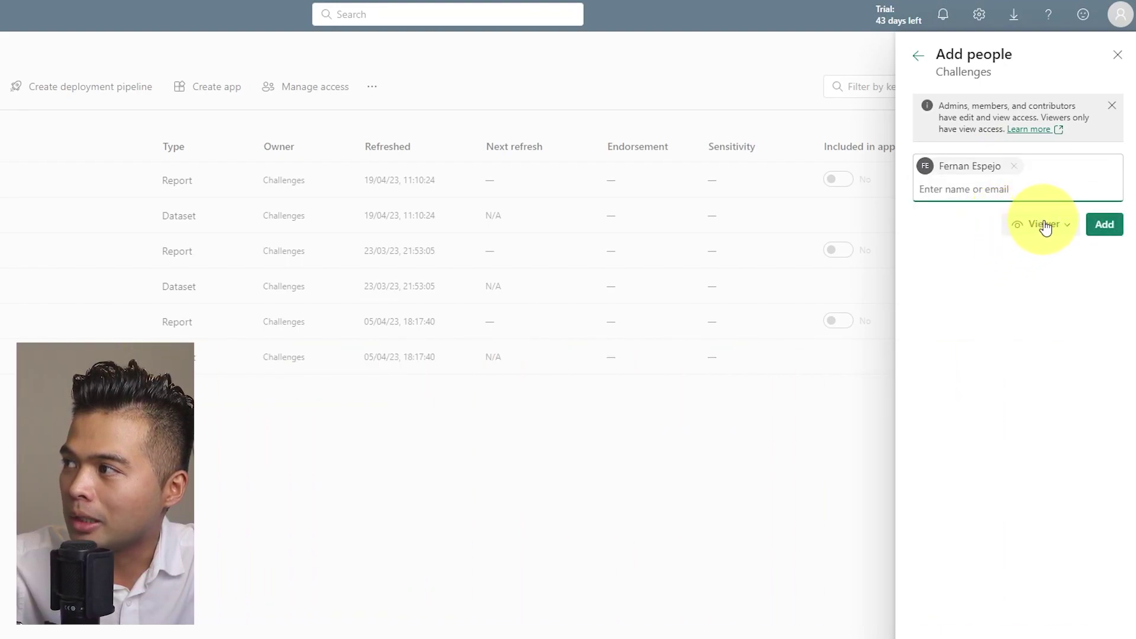
{"action": "left_click", "coordinate": [1045, 224]}
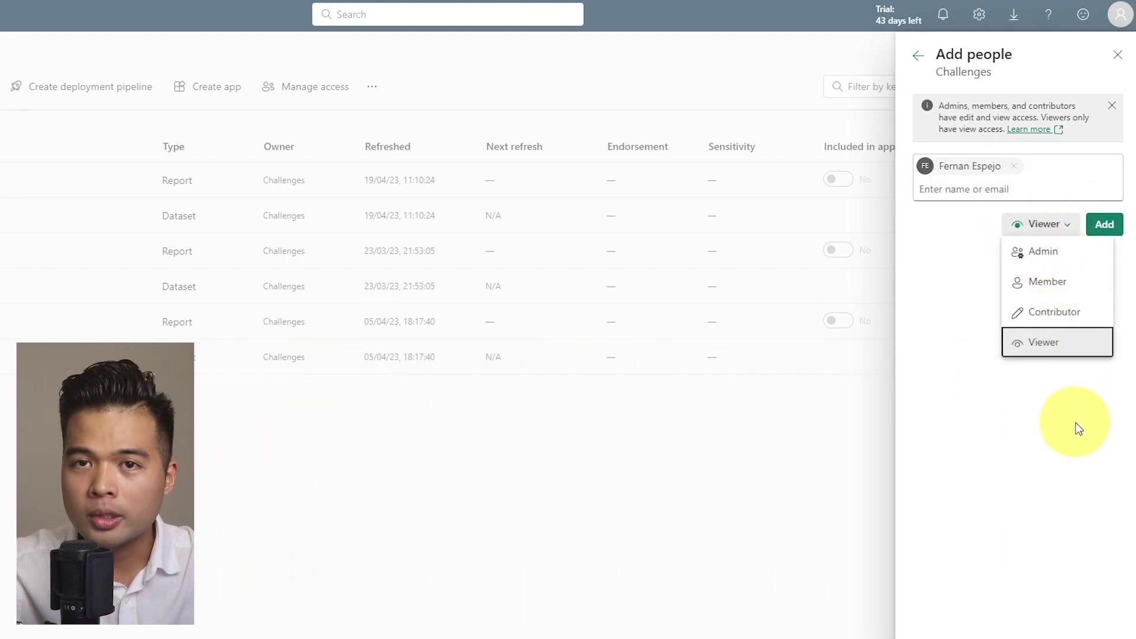
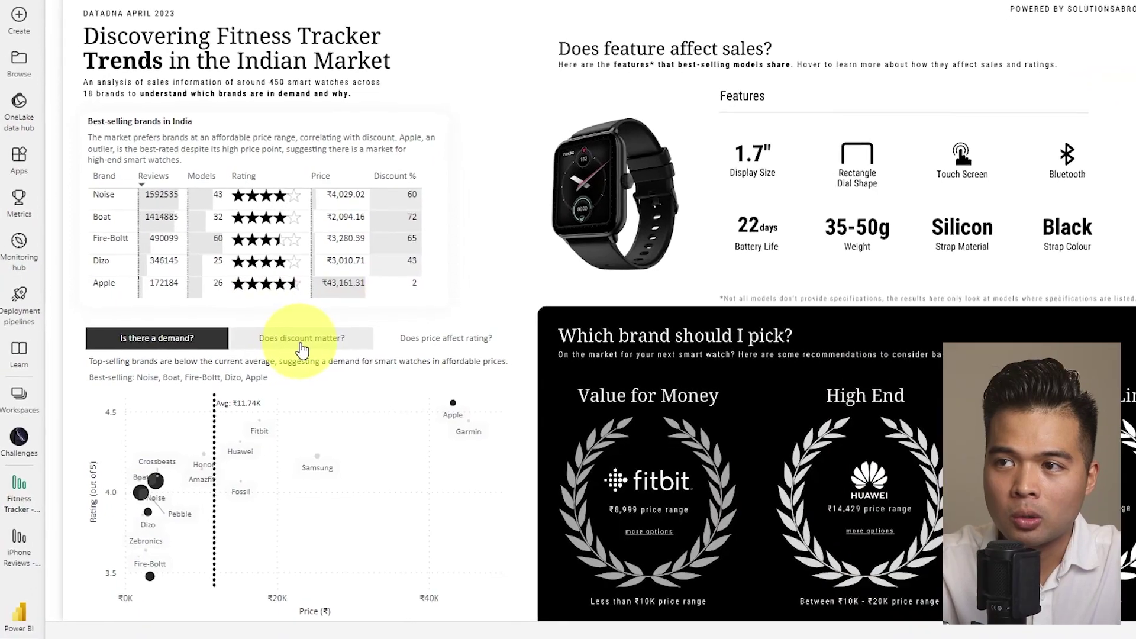
Toggle the scatter chart between its price-rating and discount views, ending on Does discount matter?
{"action": "left_click", "coordinate": [302, 348]}
{"action": "left_click", "coordinate": [432, 344]}
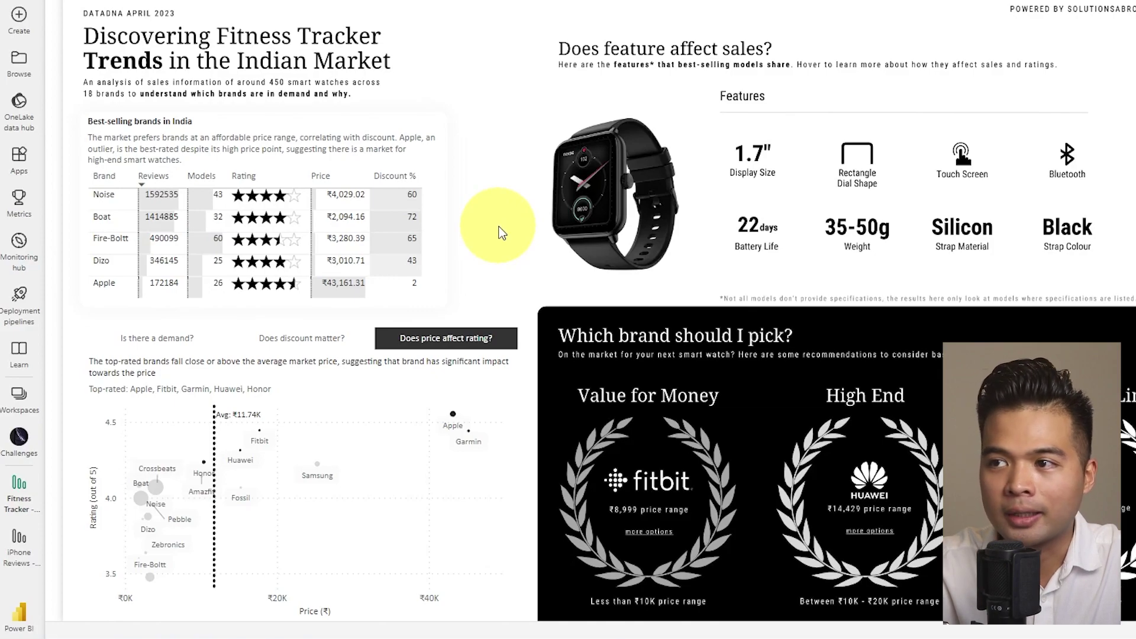
{"action": "left_click", "coordinate": [329, 346]}
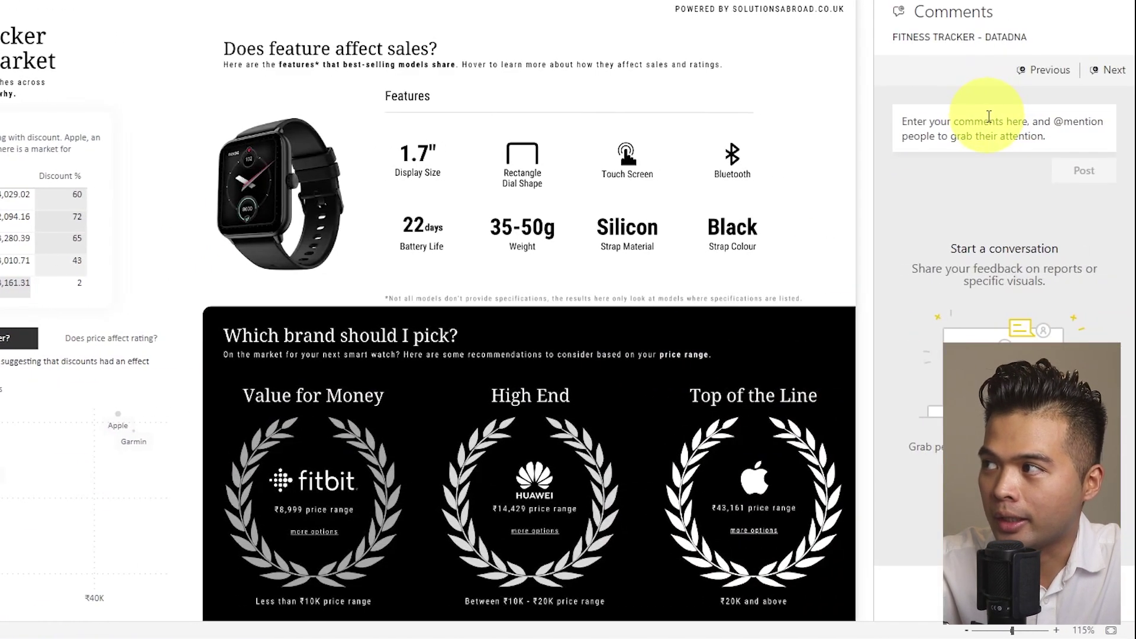
{"action": "left_click", "coordinate": [988, 121]}
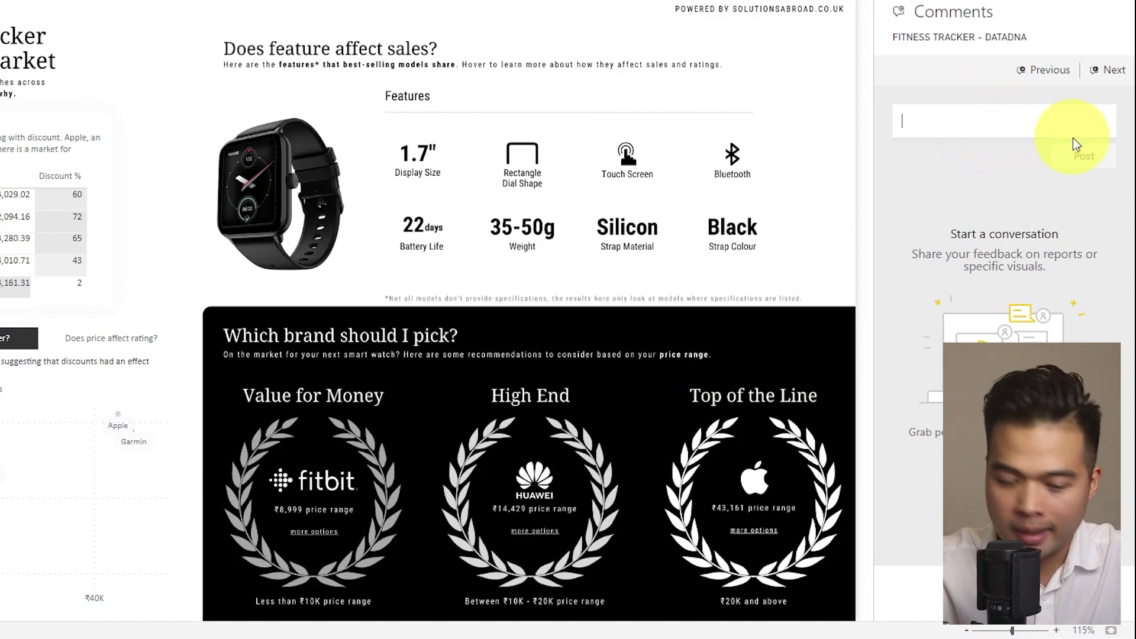
{"action": "type", "text": "There is a "}
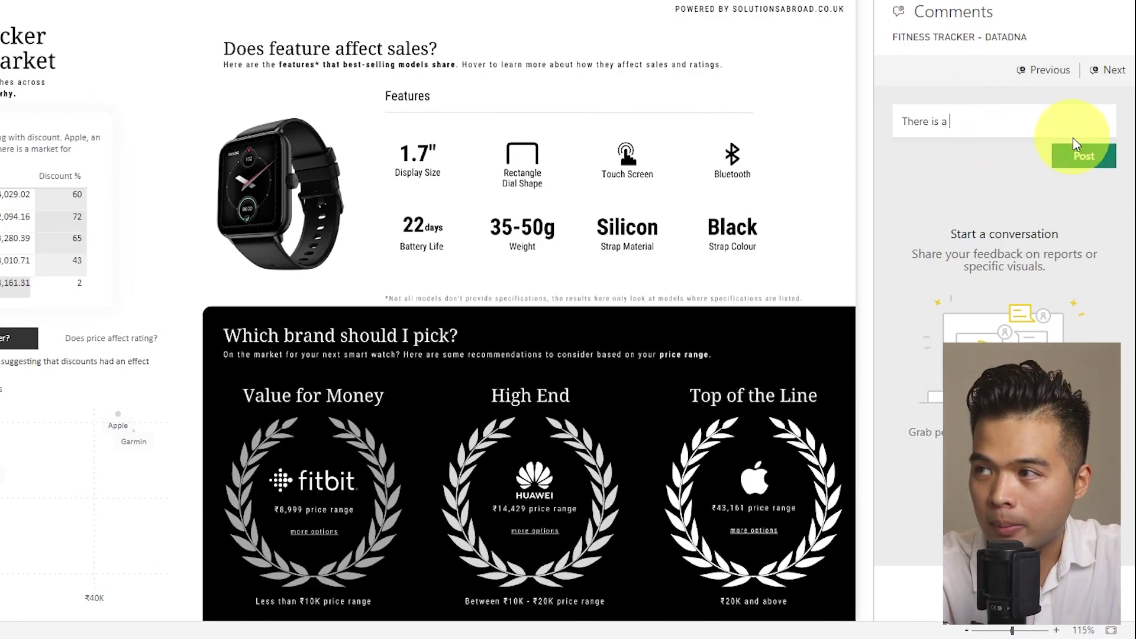
{"action": "type", "text": "problem with the discount"}
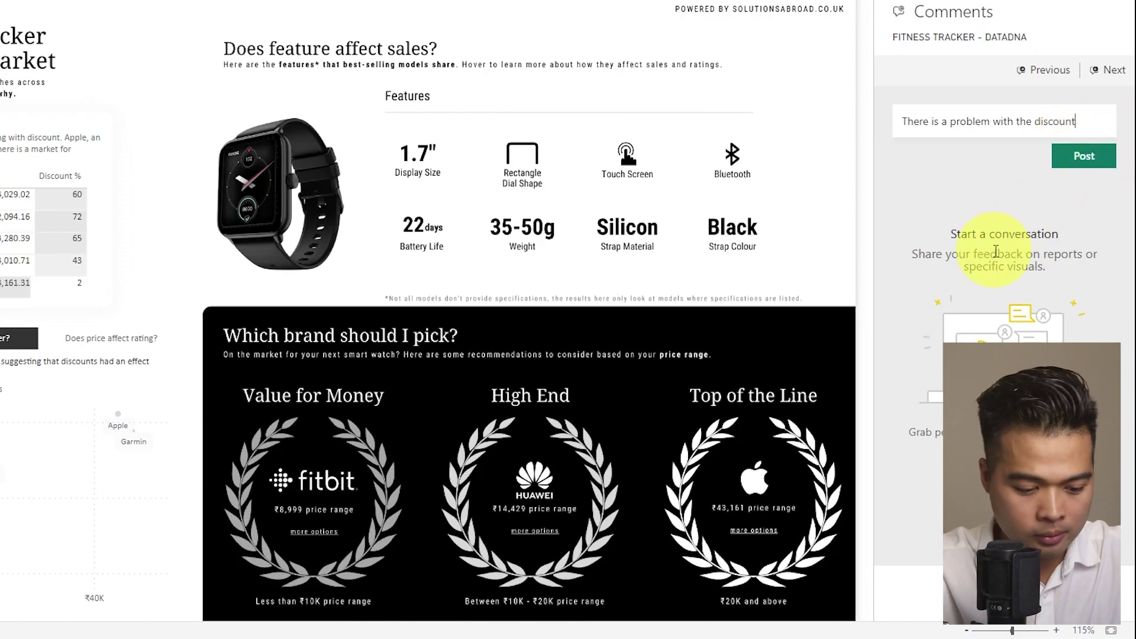
{"action": "type", "text": " visual here "}
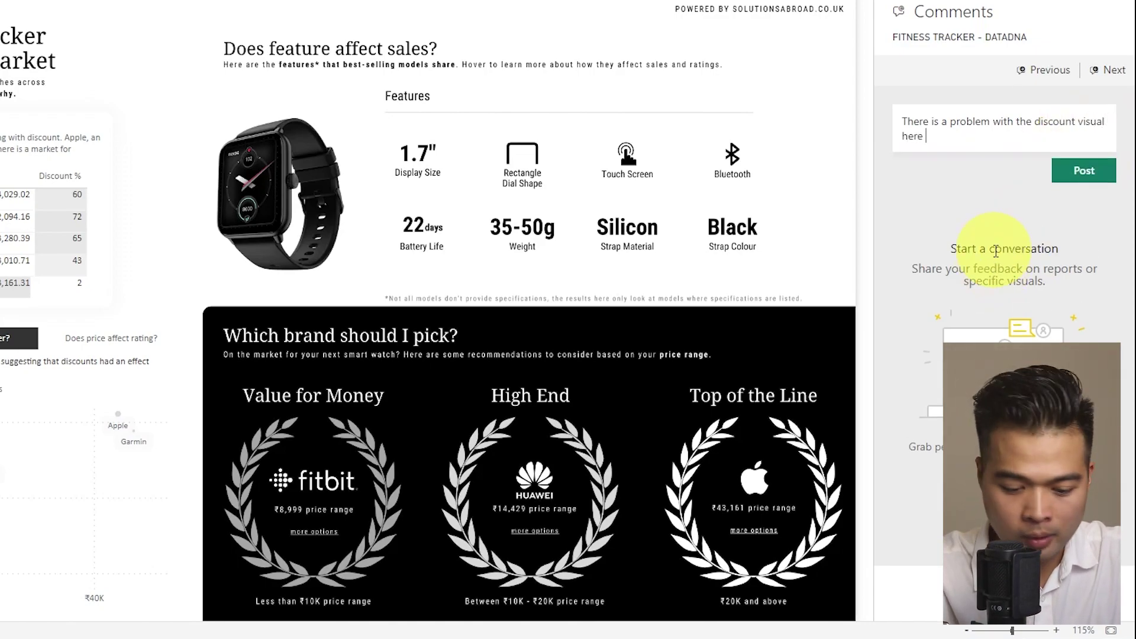
{"action": "type", "text": "@fern"}
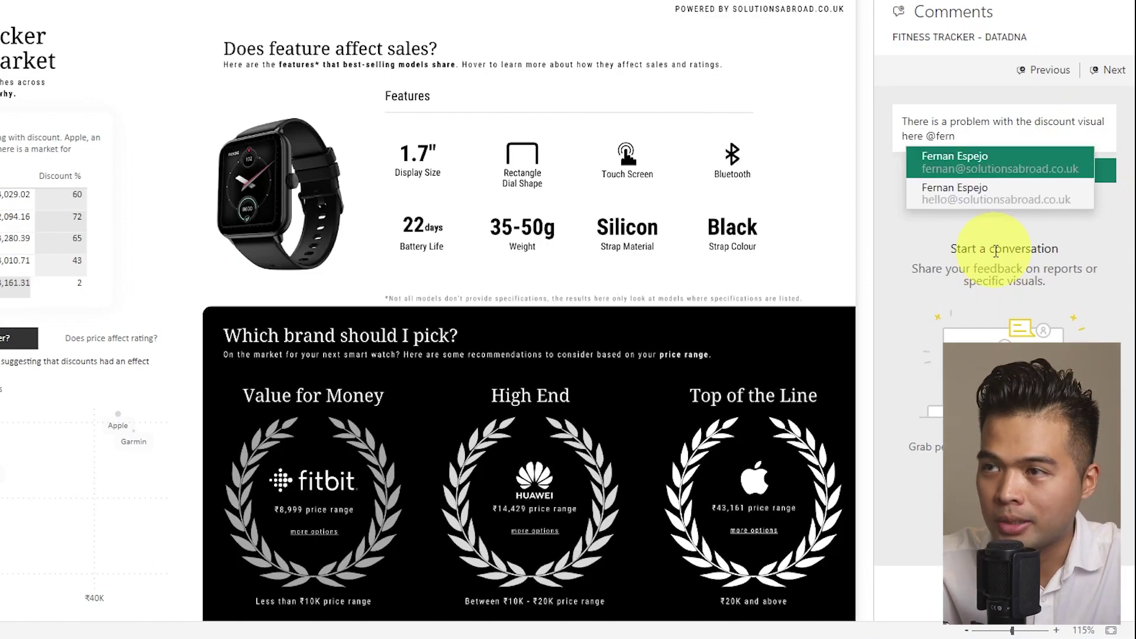
{"action": "left_click", "coordinate": [1004, 162]}
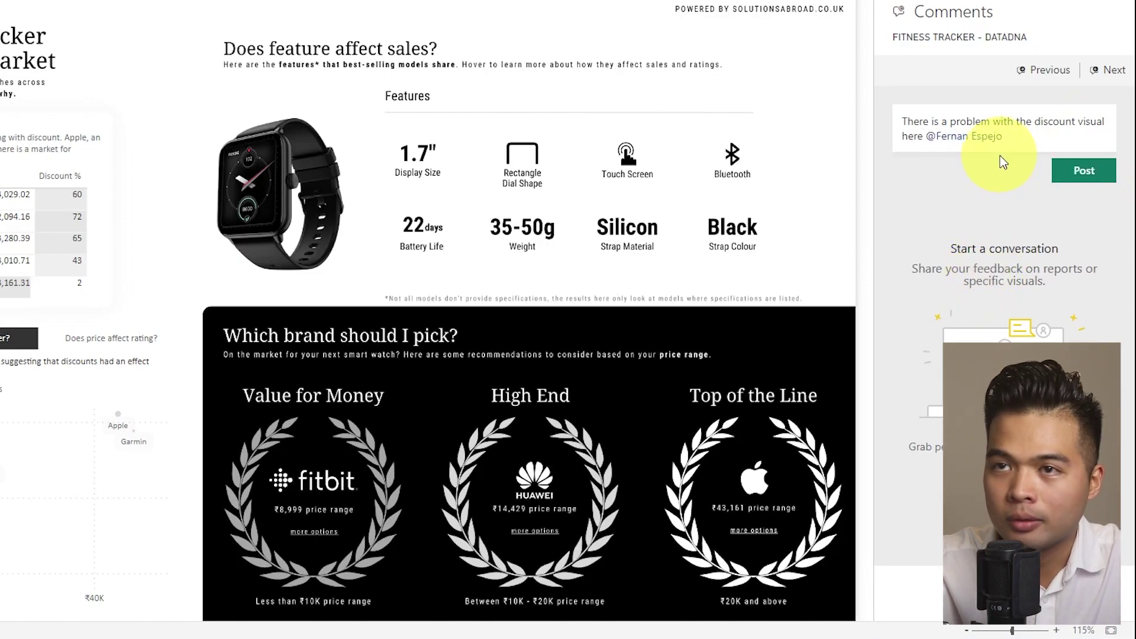
{"action": "left_click", "coordinate": [1063, 187]}
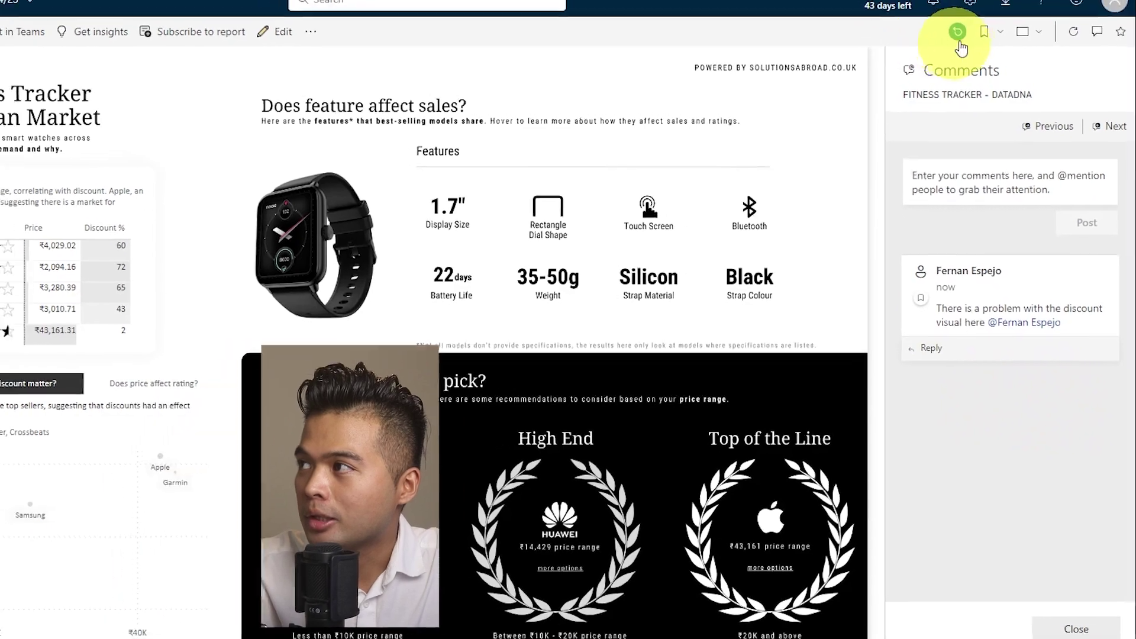
Reset filters and slicers to default, then restore the comment's saved Does discount matter? view.
{"action": "left_click", "coordinate": [957, 31]}
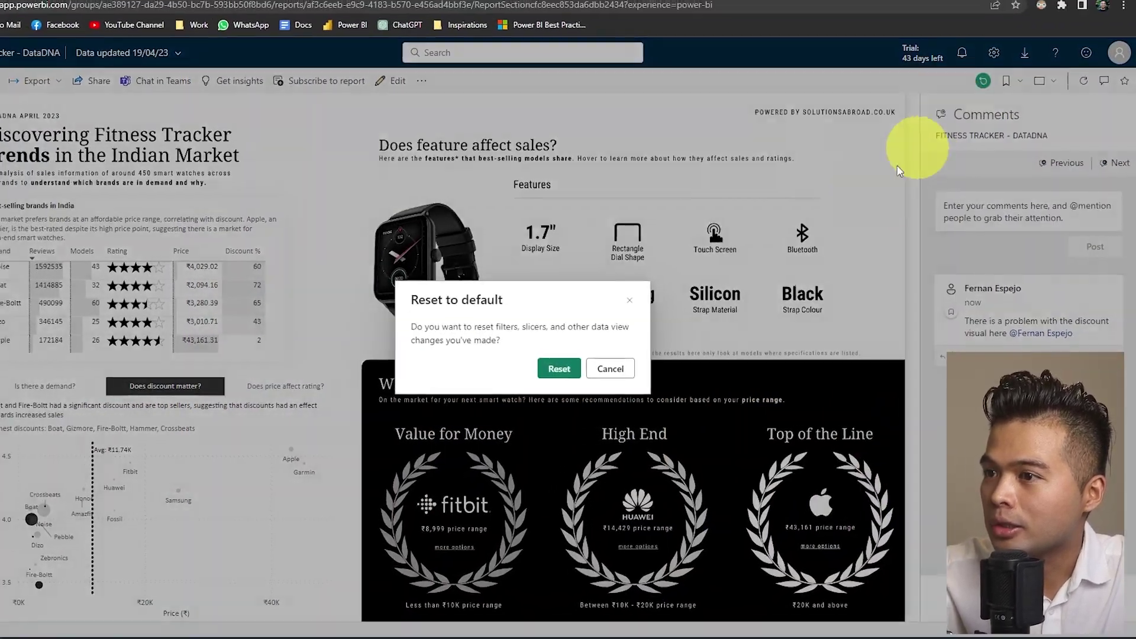
{"action": "left_click", "coordinate": [559, 368]}
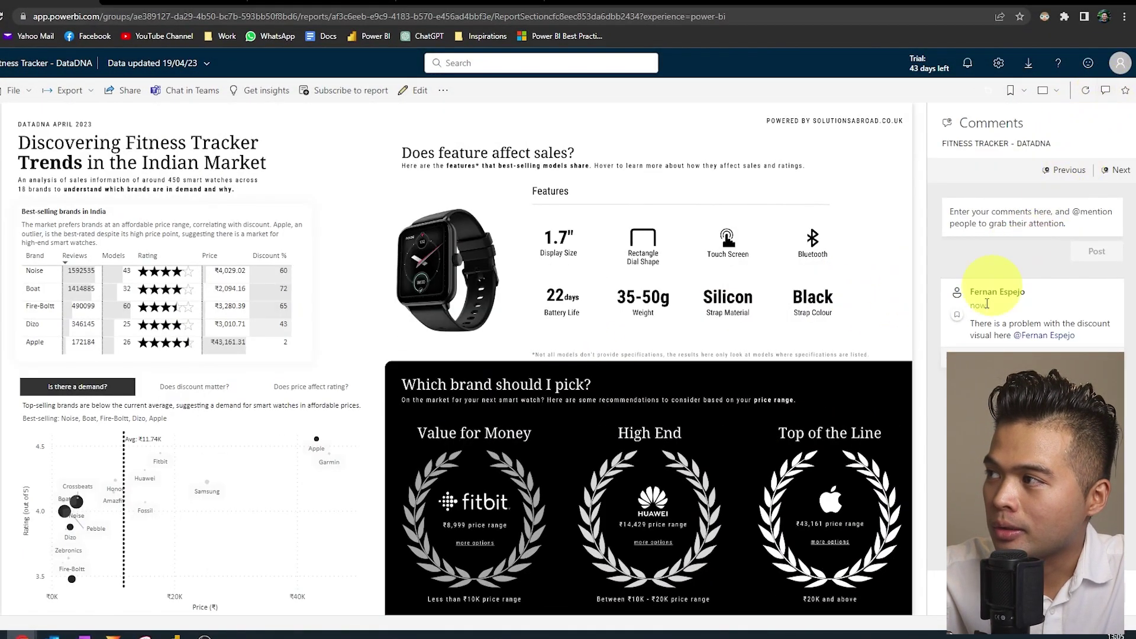
{"action": "left_click", "coordinate": [958, 320]}
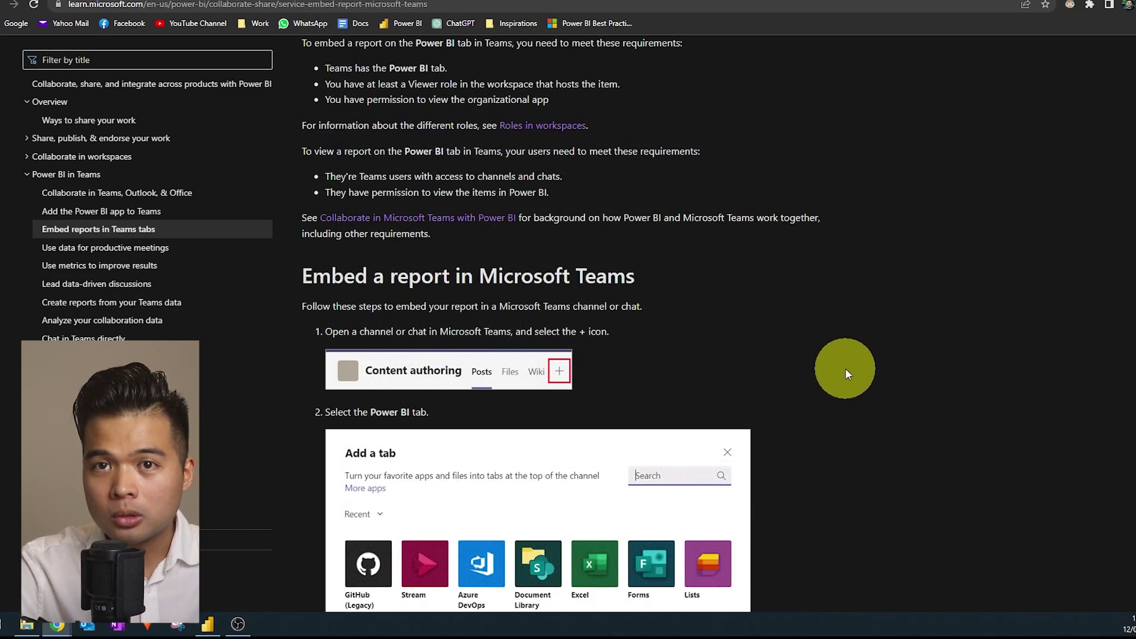
Scroll through the Teams-tab embedding article's steps 1–5 down to the configuration screen.
{"action": "scroll", "coordinate": [845, 368], "scroll_direction": "down", "scroll_amount": 7}
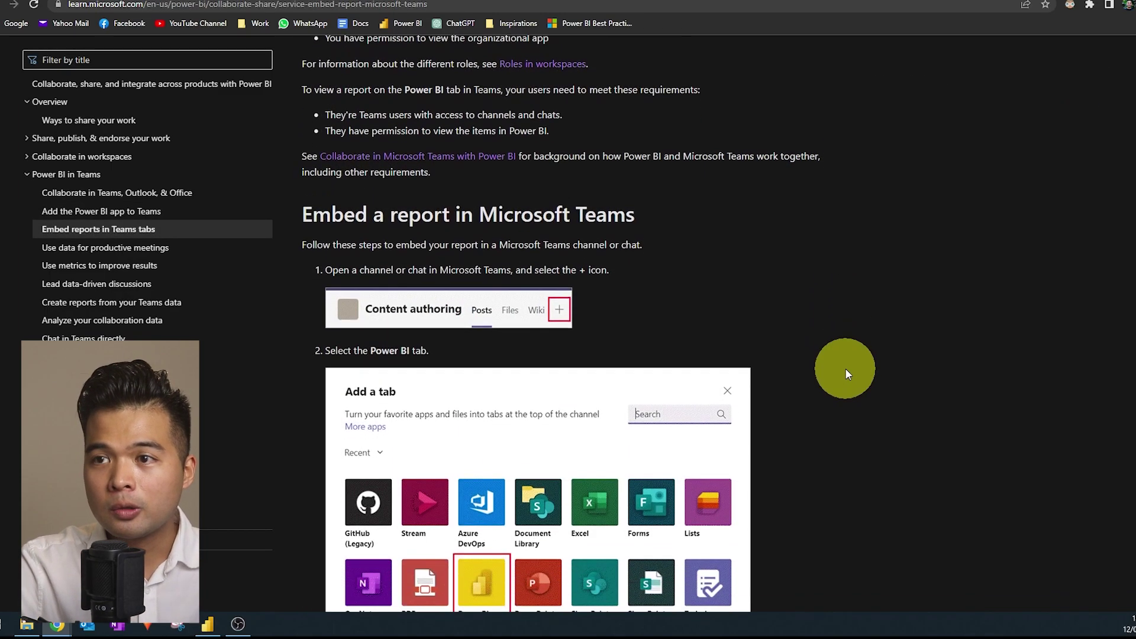
{"action": "scroll", "coordinate": [845, 368], "scroll_direction": "down", "scroll_amount": 1}
{"action": "scroll", "coordinate": [845, 368], "scroll_direction": "down", "scroll_amount": 1}
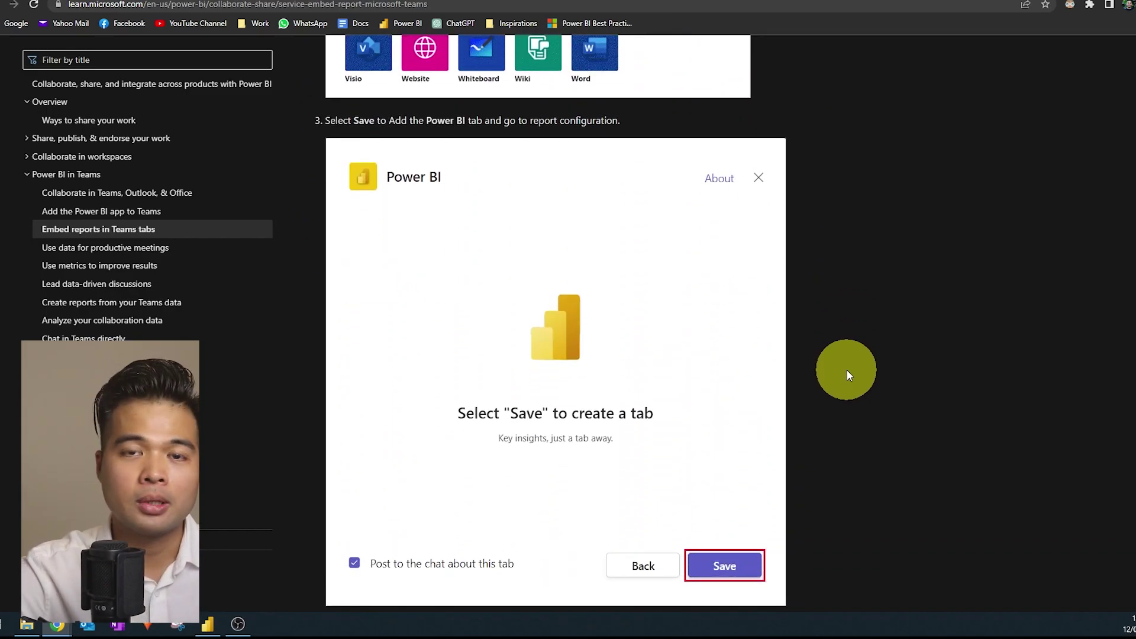
{"action": "scroll", "coordinate": [846, 371], "scroll_direction": "down", "scroll_amount": 2}
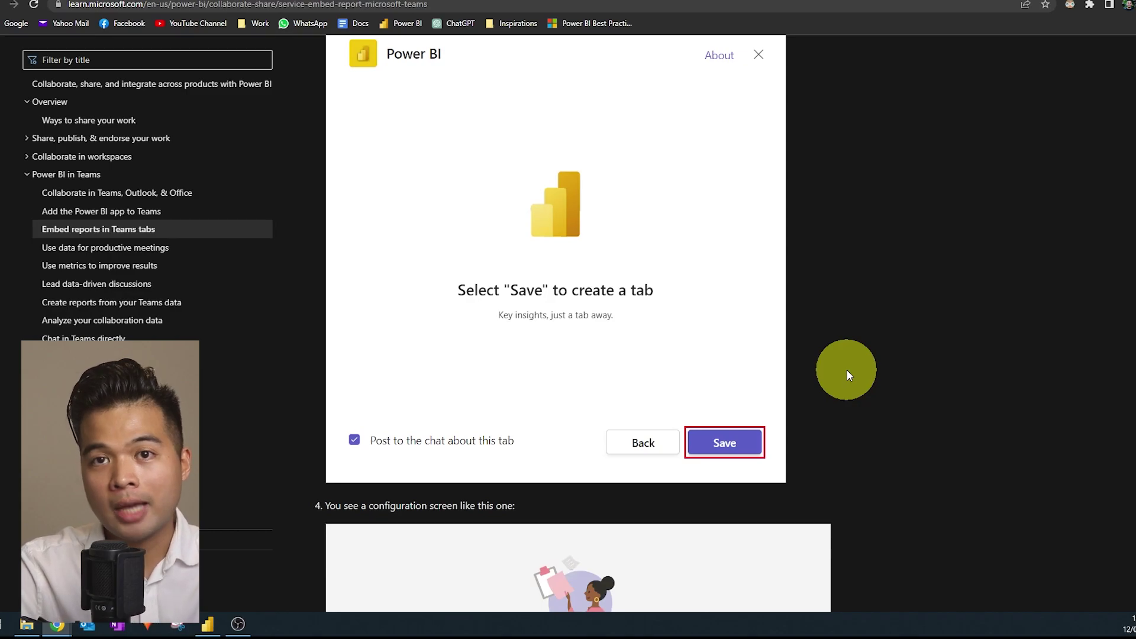
{"action": "scroll", "coordinate": [846, 370], "scroll_direction": "down", "scroll_amount": 5}
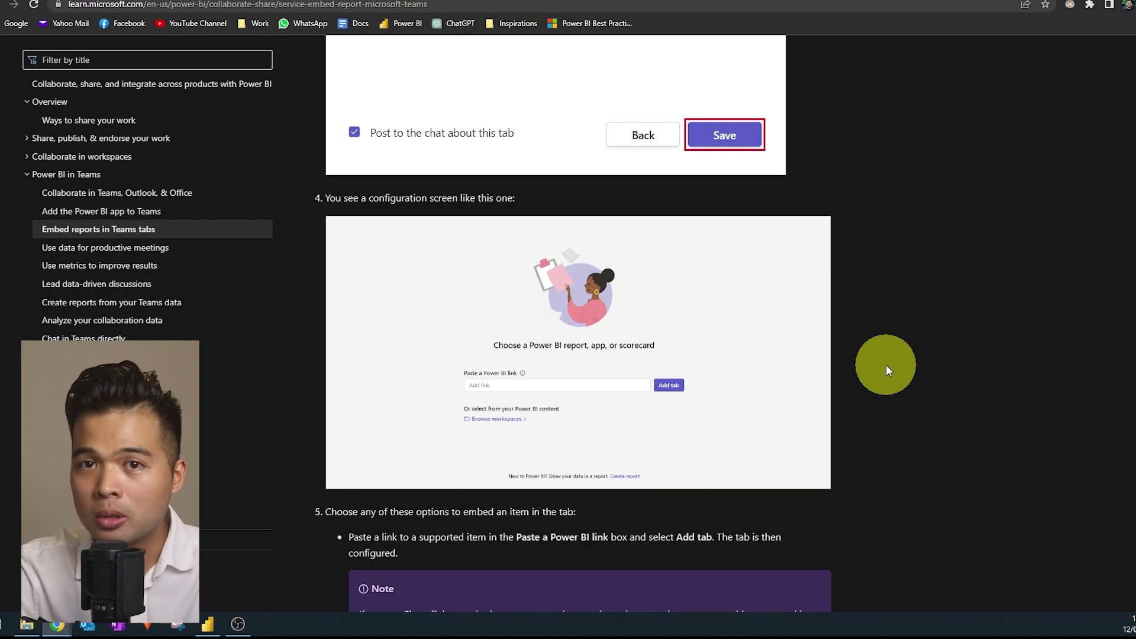
{"action": "scroll", "coordinate": [886, 367], "scroll_direction": "down", "scroll_amount": 1}
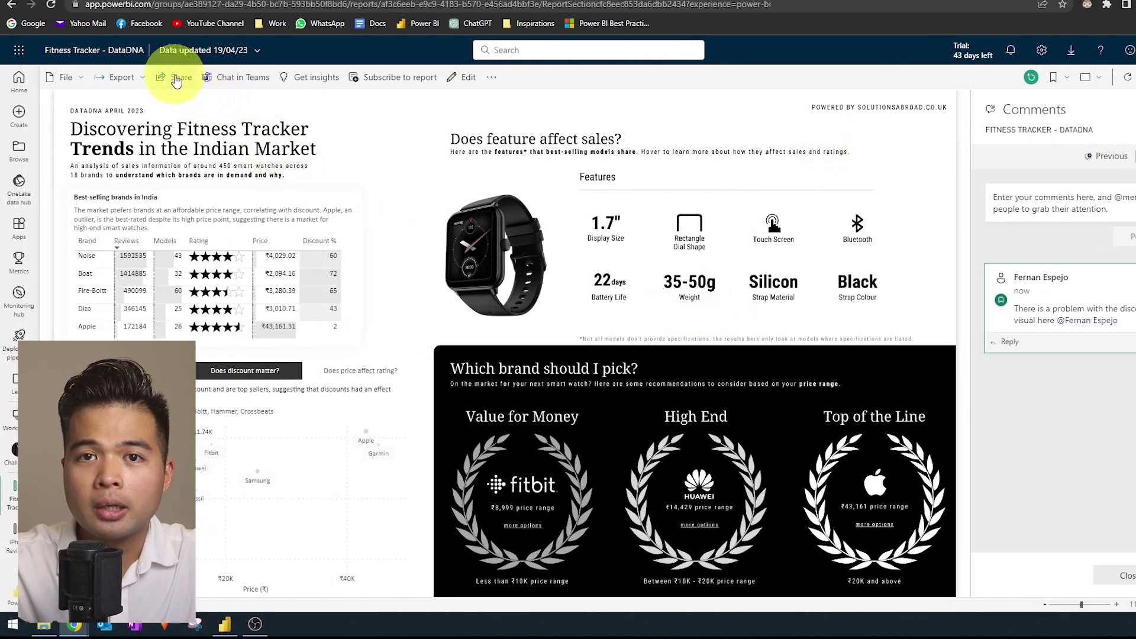
Review the share link's permission options without changes, close Send link, and return to Home.
{"action": "left_click", "coordinate": [176, 81]}
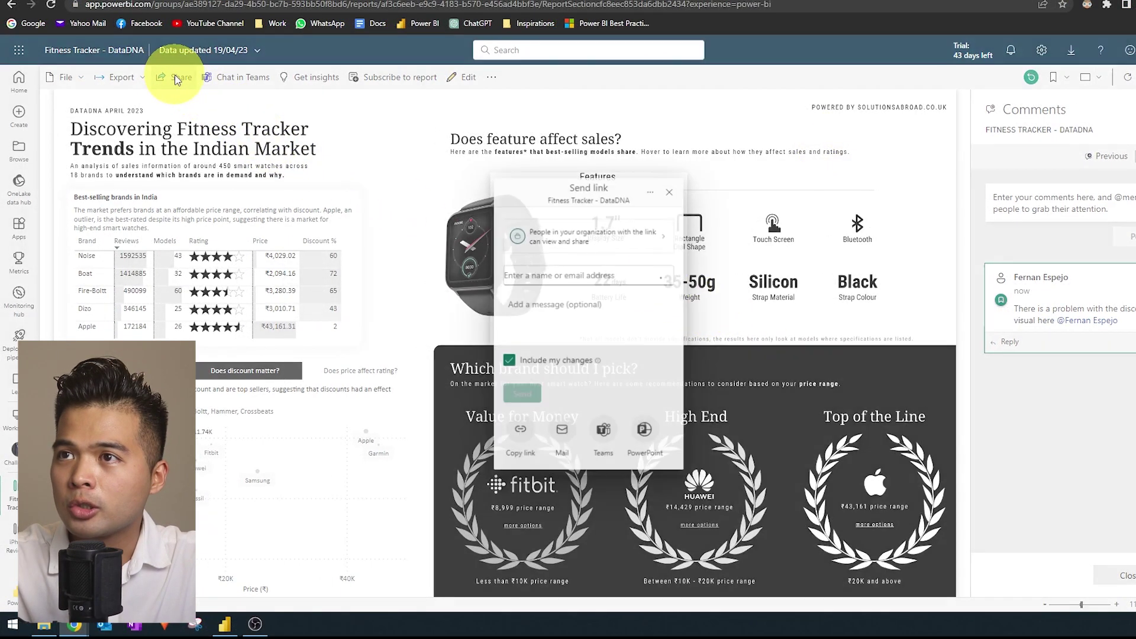
{"action": "left_click", "coordinate": [574, 236]}
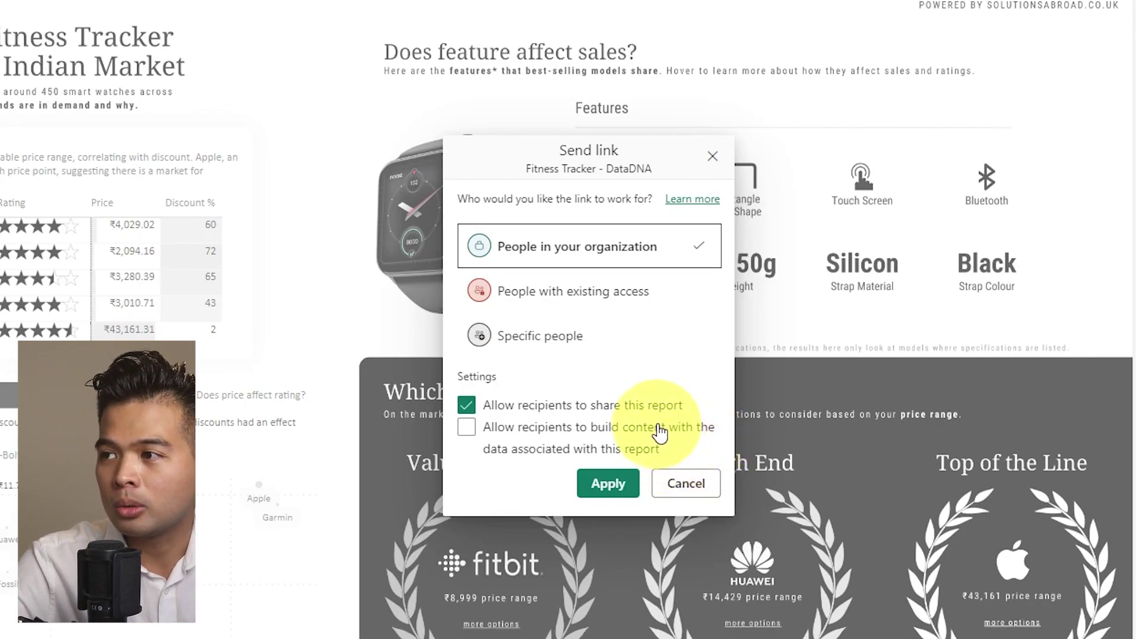
{"action": "left_click", "coordinate": [685, 489]}
{"action": "left_click", "coordinate": [707, 120]}
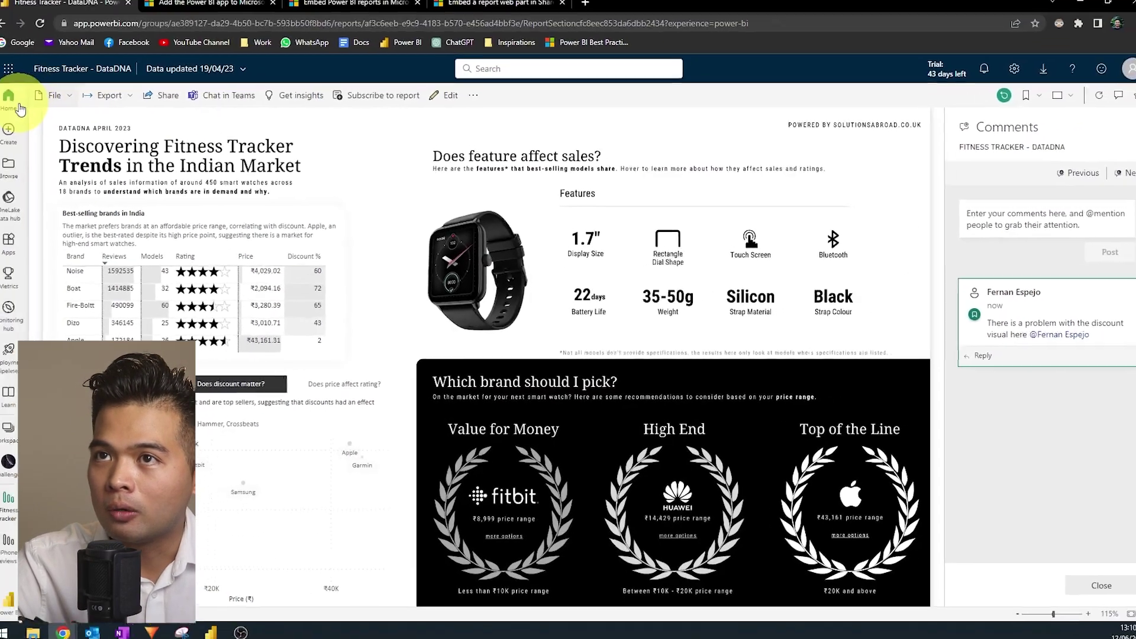
{"action": "left_click", "coordinate": [20, 107]}
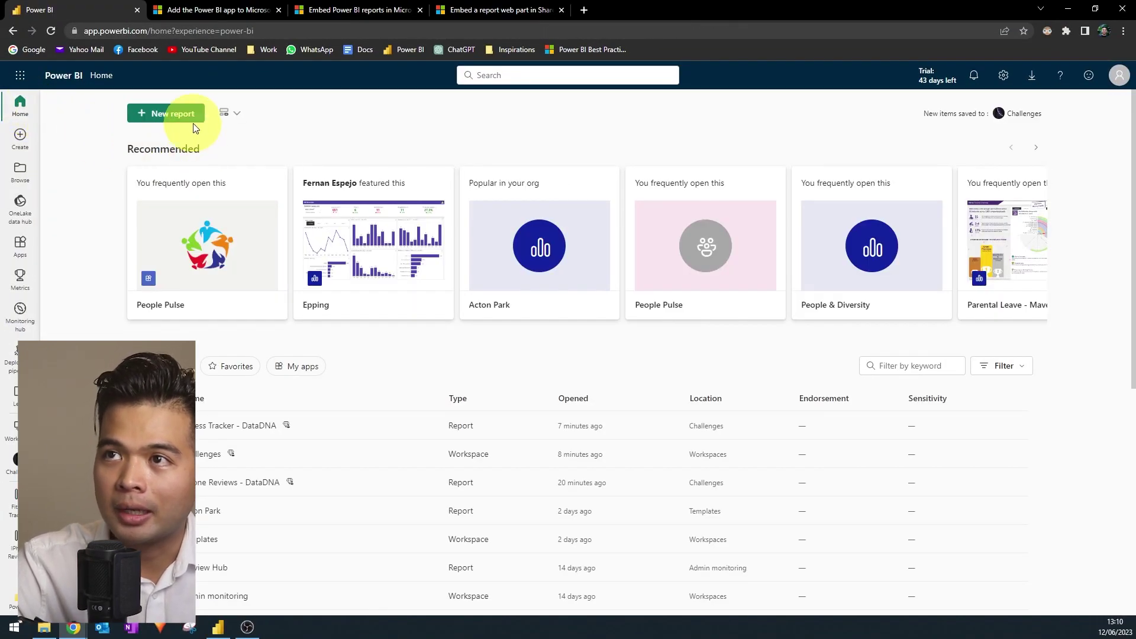
Create a blank report from the Fitness Tracker - DataDNA dataset in the OneLake data hub.
{"action": "left_click", "coordinate": [194, 116]}
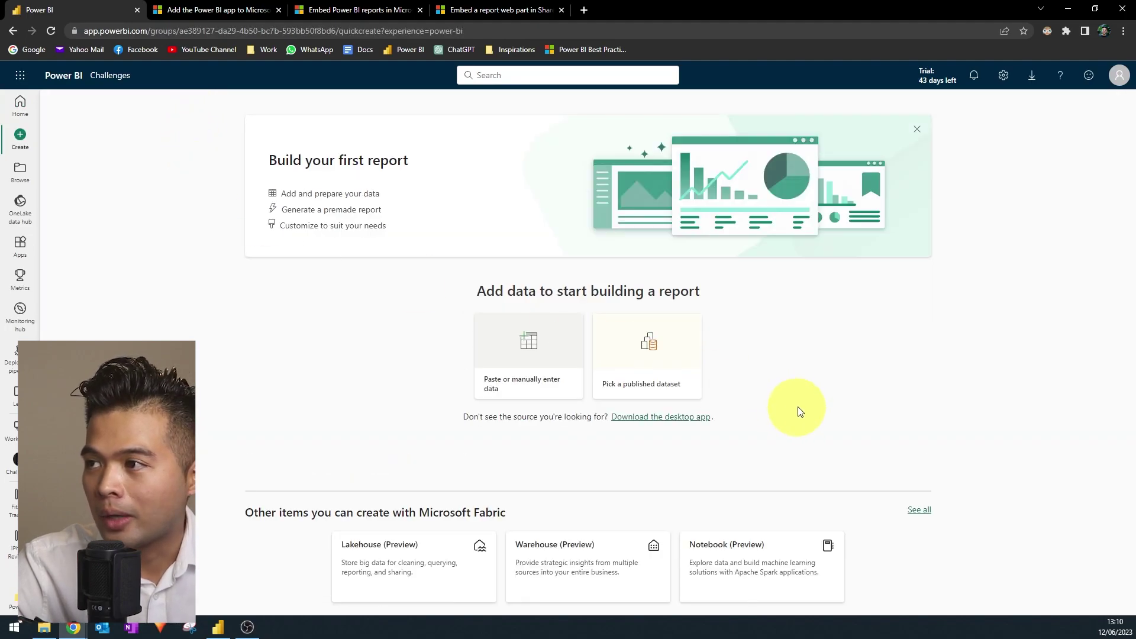
{"action": "left_click", "coordinate": [675, 375]}
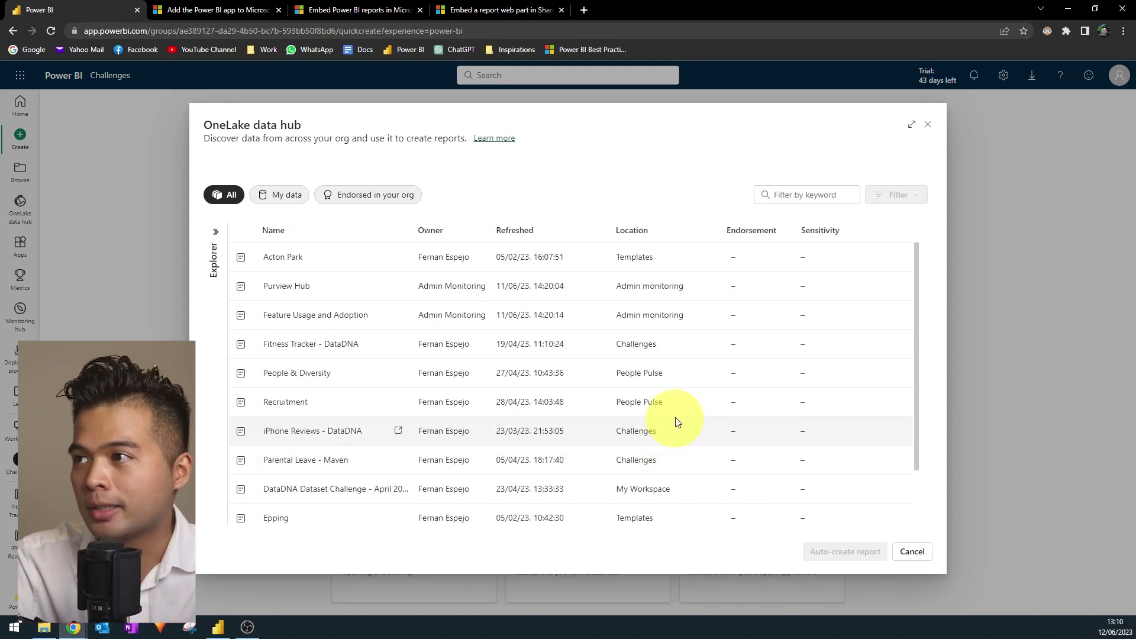
{"action": "scroll", "coordinate": [438, 308], "scroll_direction": "down", "scroll_amount": 1}
{"action": "scroll", "coordinate": [367, 462], "scroll_direction": "up", "scroll_amount": 1}
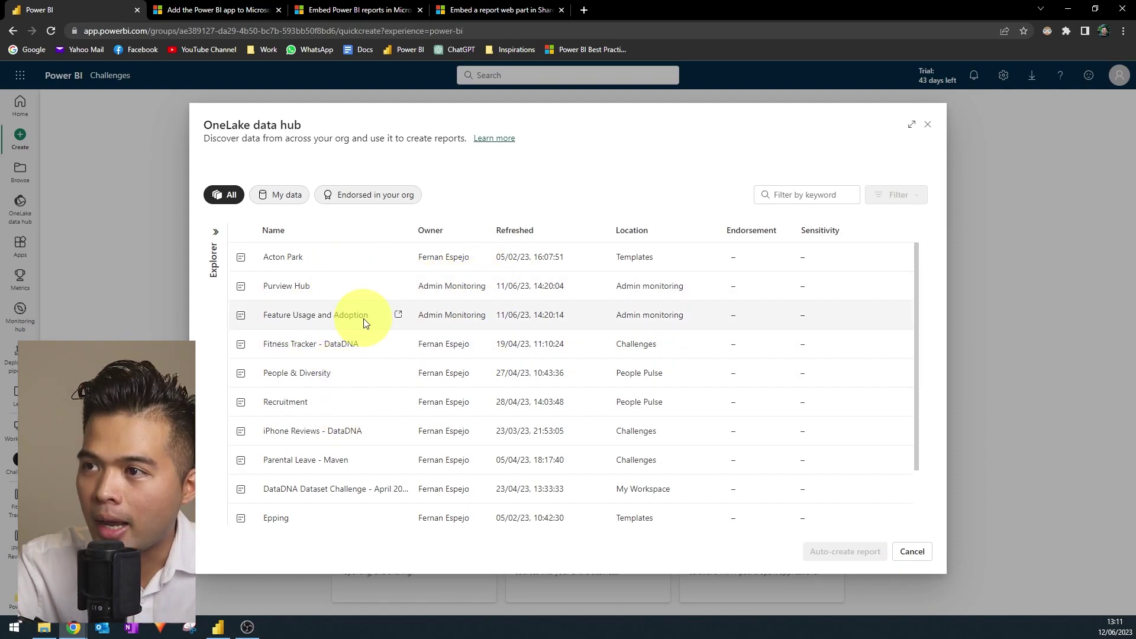
{"action": "left_click", "coordinate": [377, 350]}
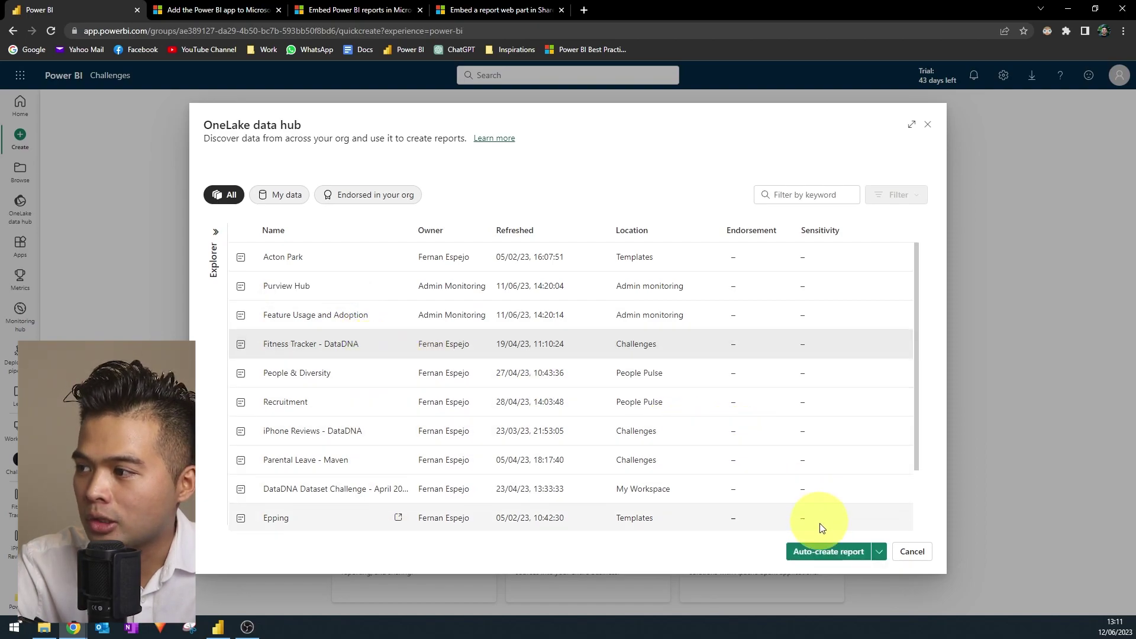
{"action": "left_click", "coordinate": [879, 552]}
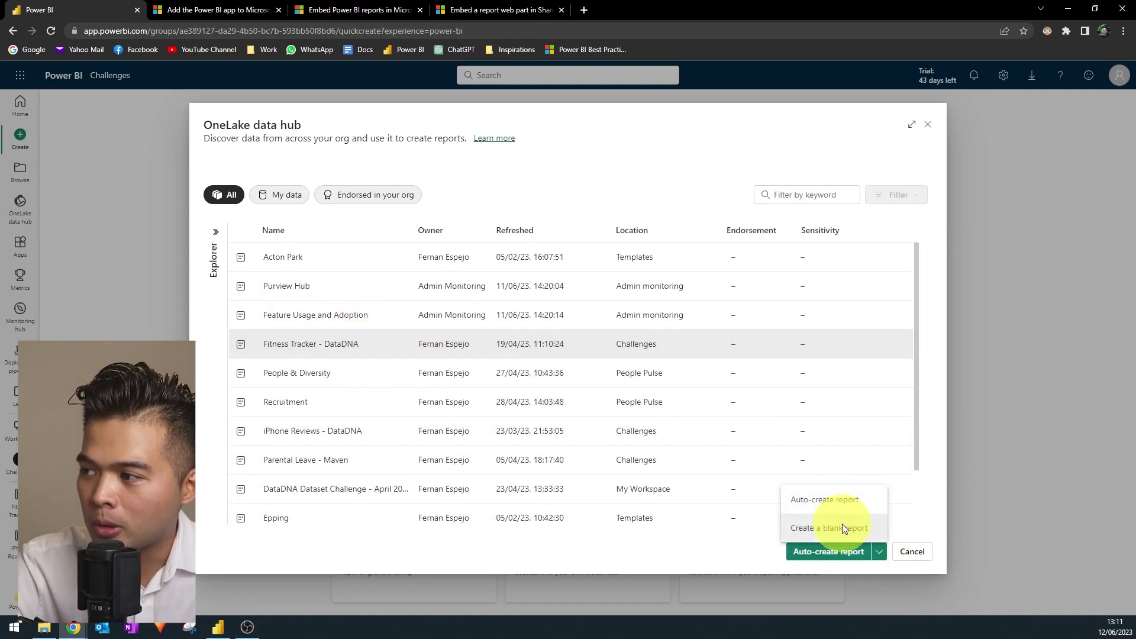
{"action": "left_click", "coordinate": [843, 528]}
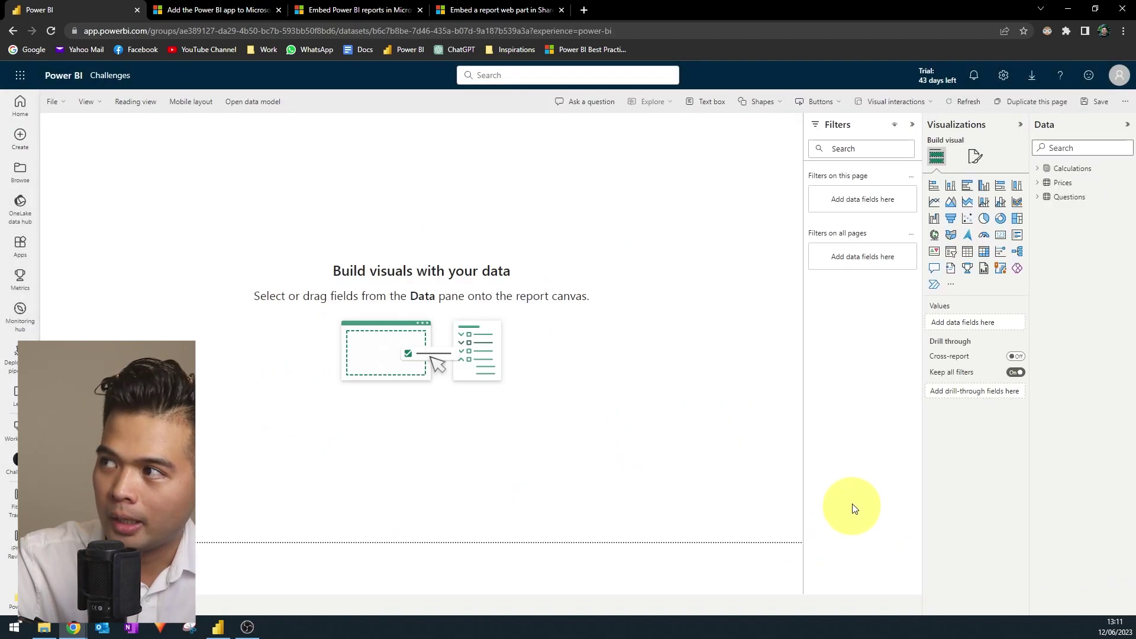
Expand the Prices and Calculations tables in the Data pane, then switch to Power BI Desktop.
{"action": "left_click", "coordinate": [1037, 183]}
{"action": "left_click", "coordinate": [1039, 170]}
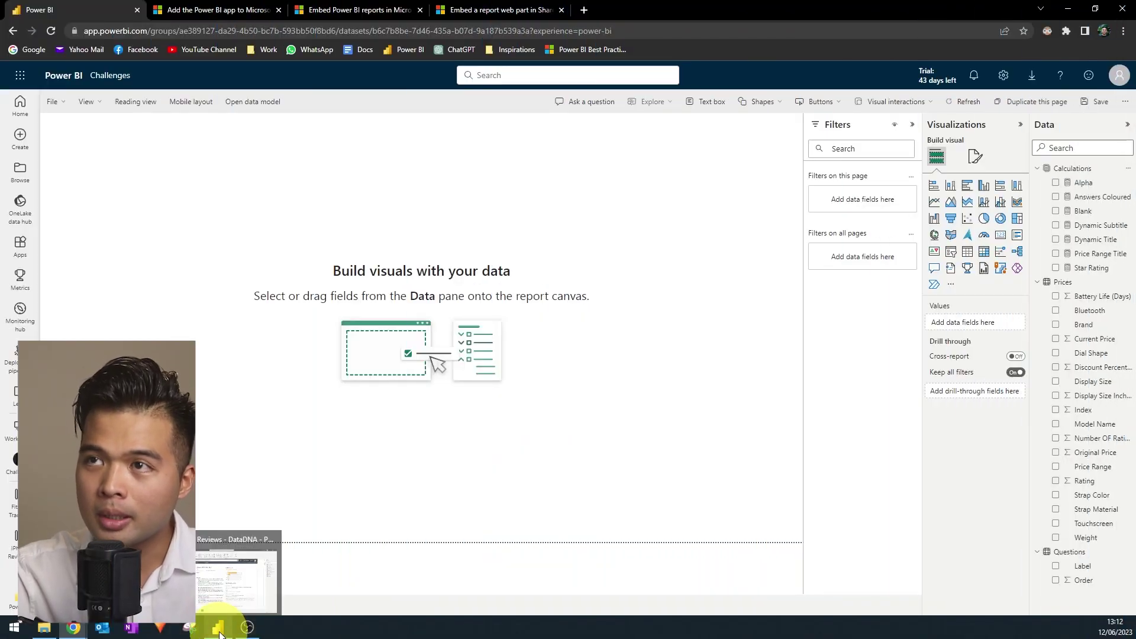
{"action": "left_click", "coordinate": [226, 601]}
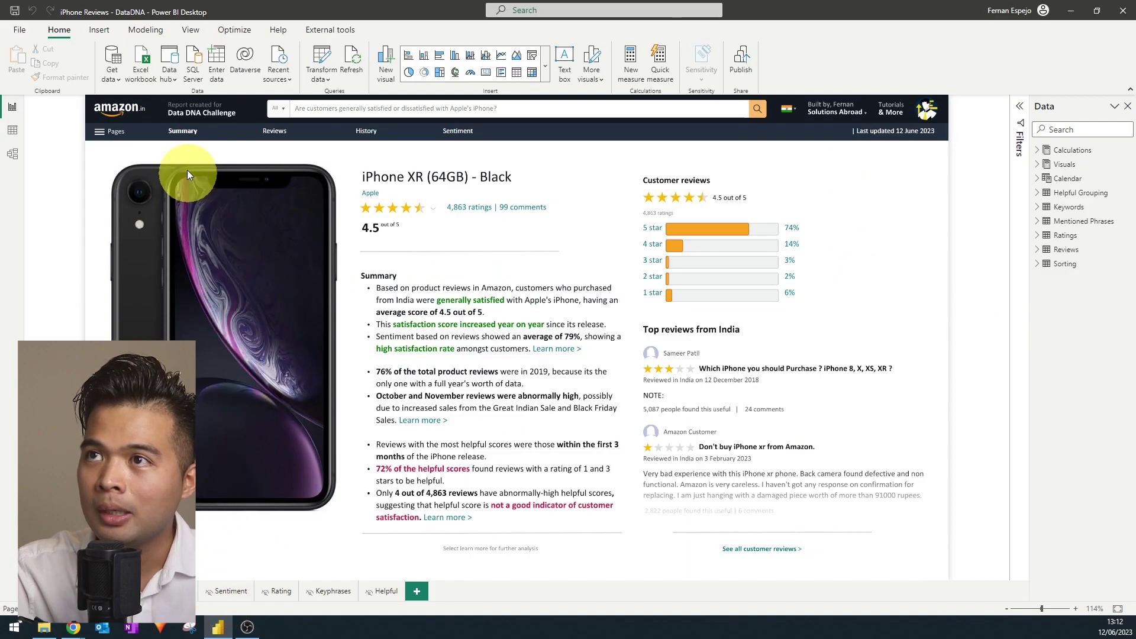
Choose Power BI datasets under Get data and browse the Data hub's dataset list.
{"action": "left_click", "coordinate": [115, 78]}
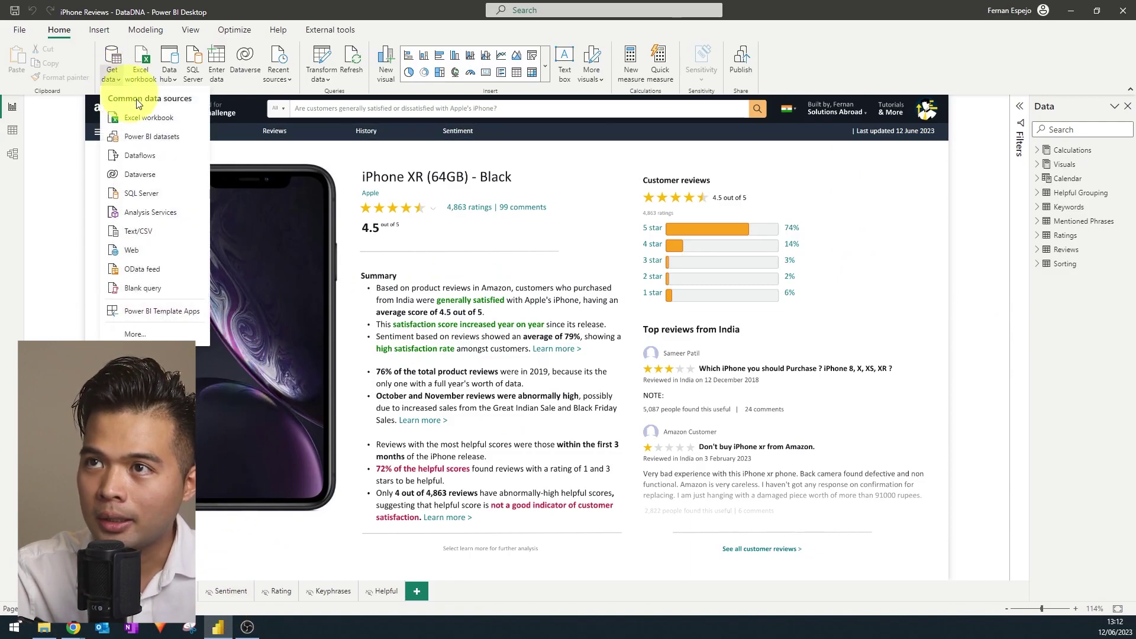
{"action": "left_click", "coordinate": [168, 136]}
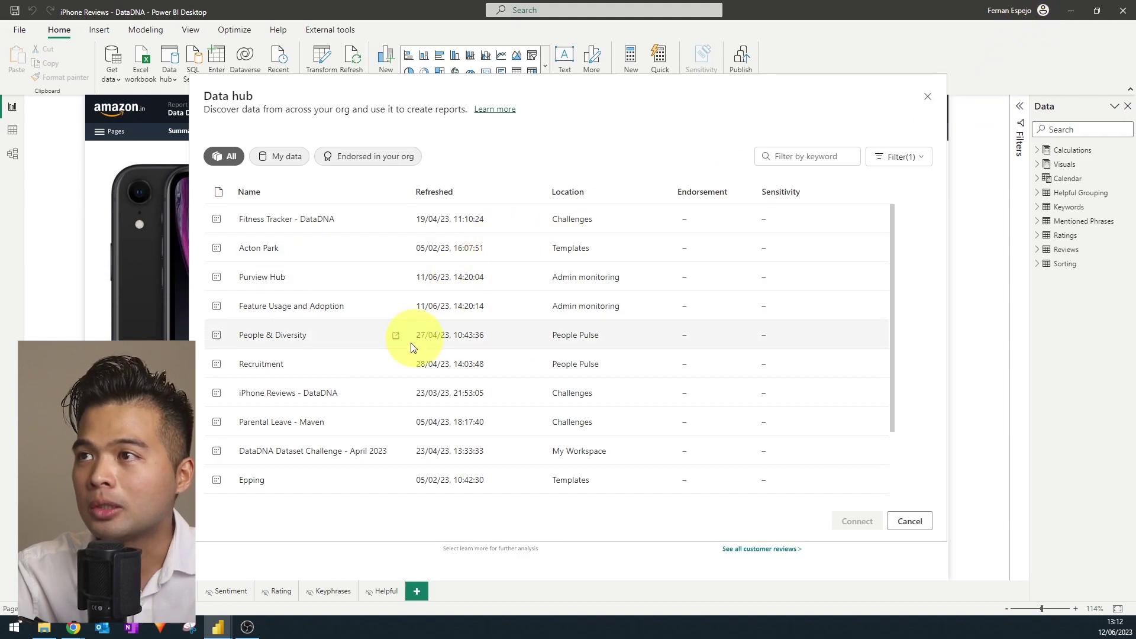
{"action": "scroll", "coordinate": [503, 310], "scroll_direction": "down", "scroll_amount": 2}
{"action": "scroll", "coordinate": [556, 295], "scroll_direction": "up", "scroll_amount": 2}
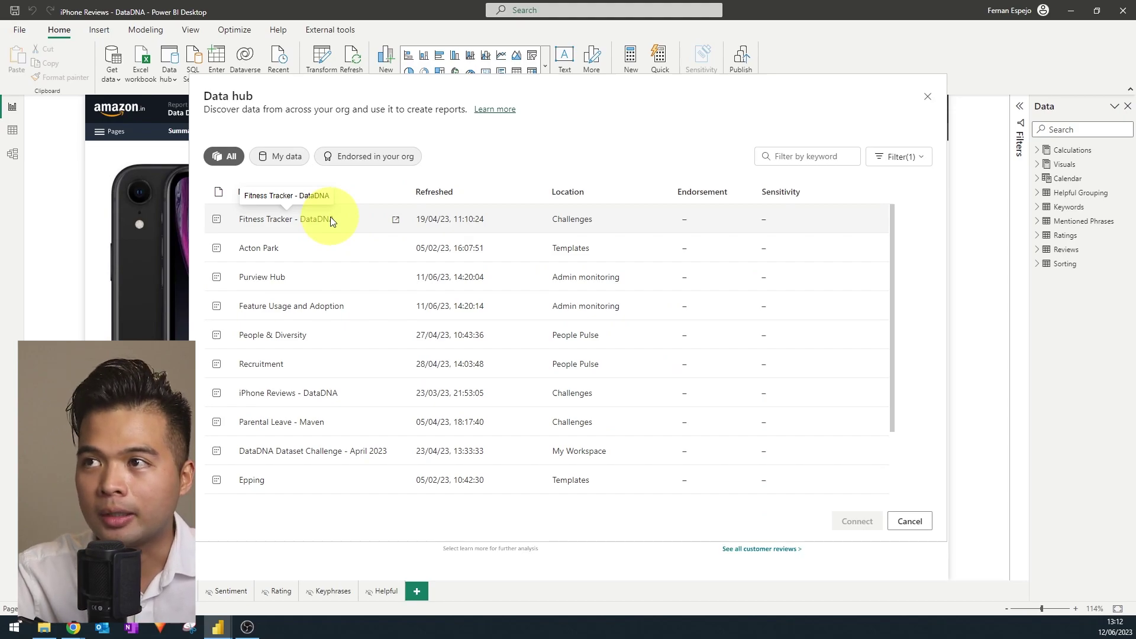
{"action": "scroll", "coordinate": [318, 366], "scroll_direction": "down", "scroll_amount": 3}
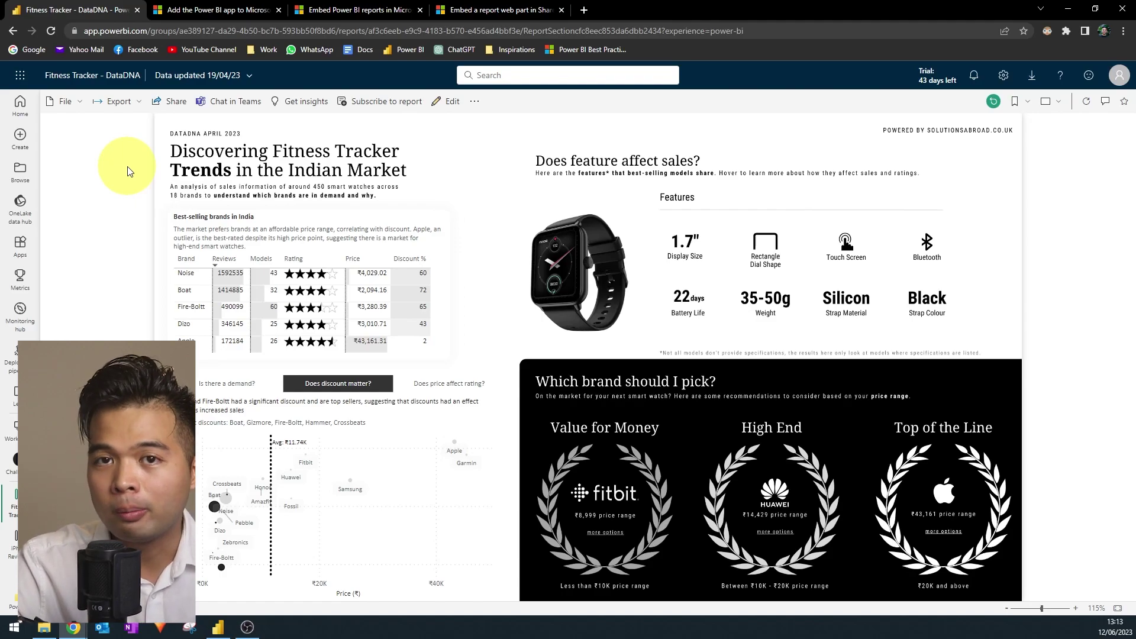
Export the report with Analyze in Excel and open the new workbook in Excel for the web.
{"action": "left_click", "coordinate": [132, 104]}
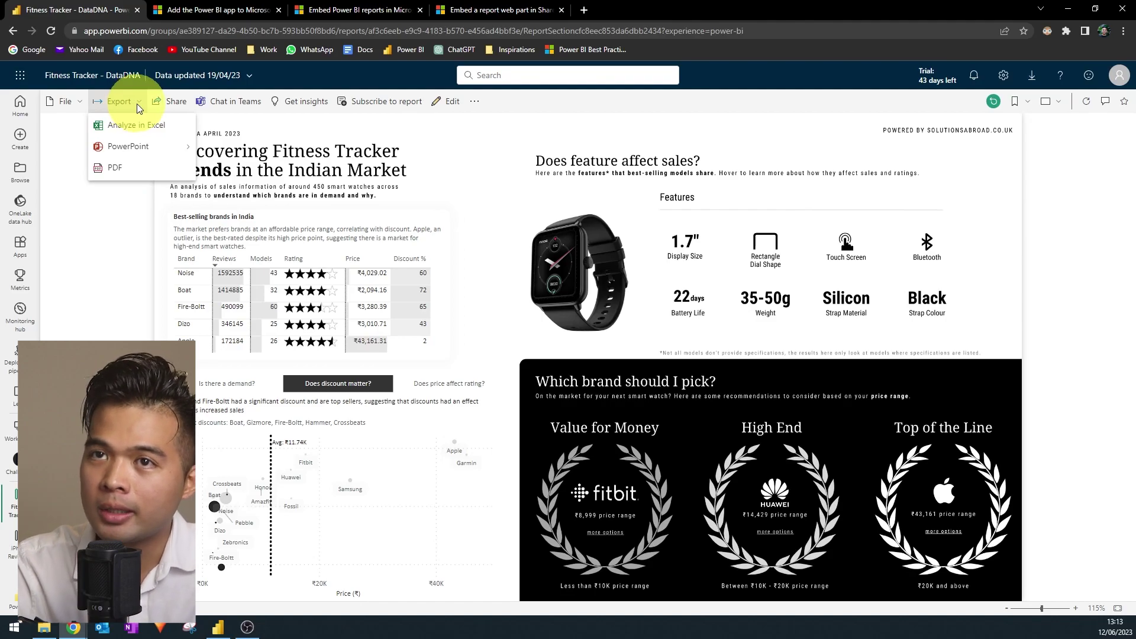
{"action": "left_click", "coordinate": [155, 131]}
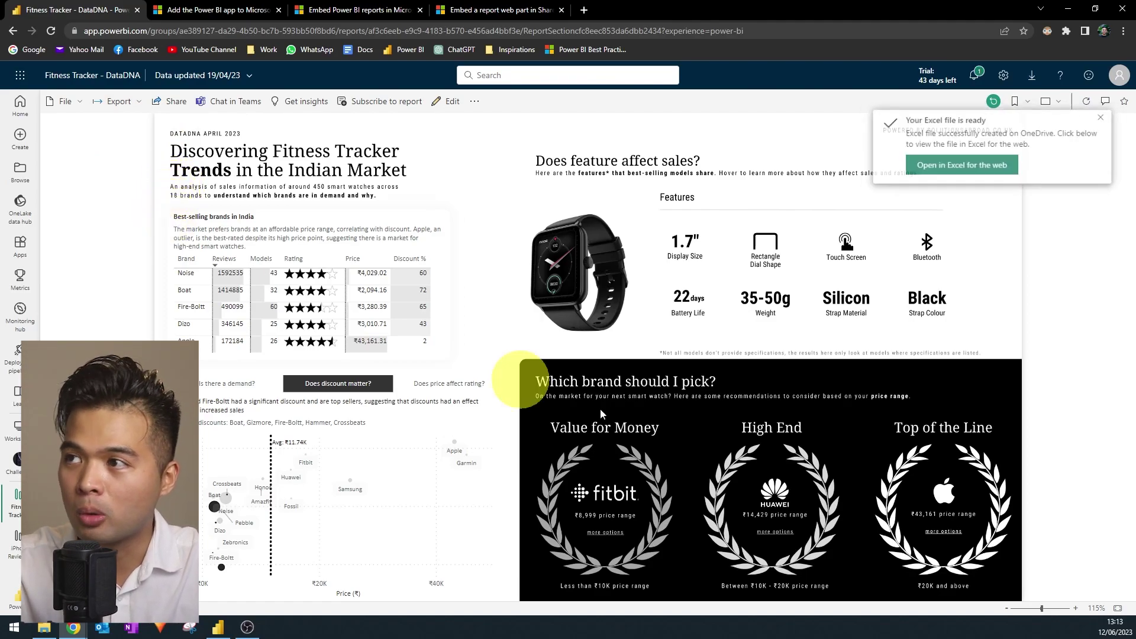
{"action": "left_click", "coordinate": [982, 168]}
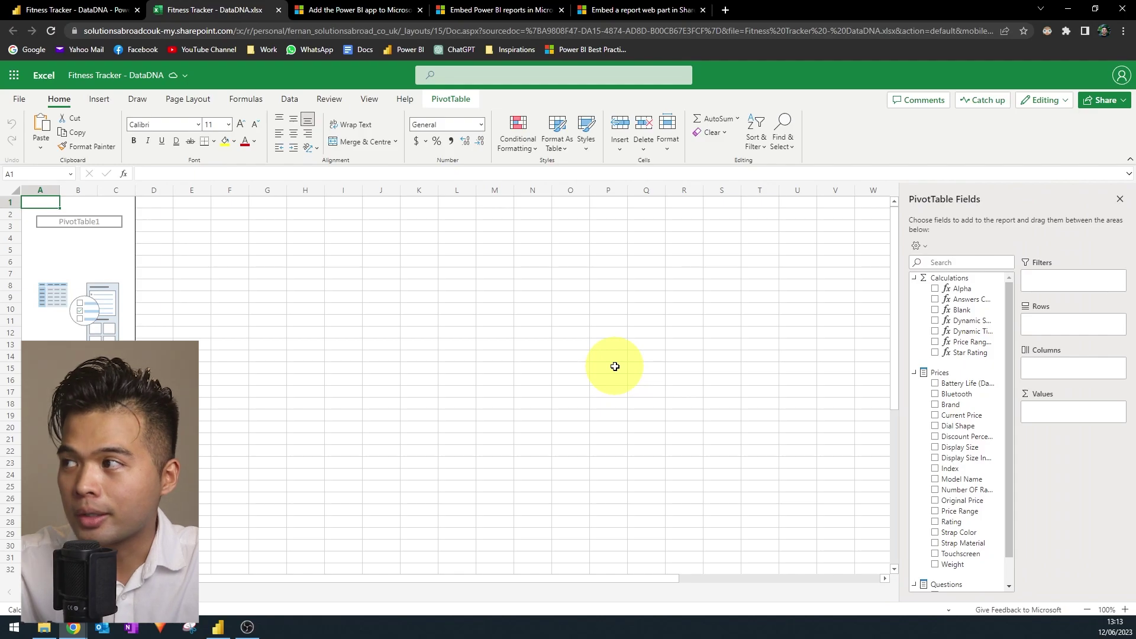
{"action": "scroll", "coordinate": [986, 374], "scroll_direction": "down", "scroll_amount": 1}
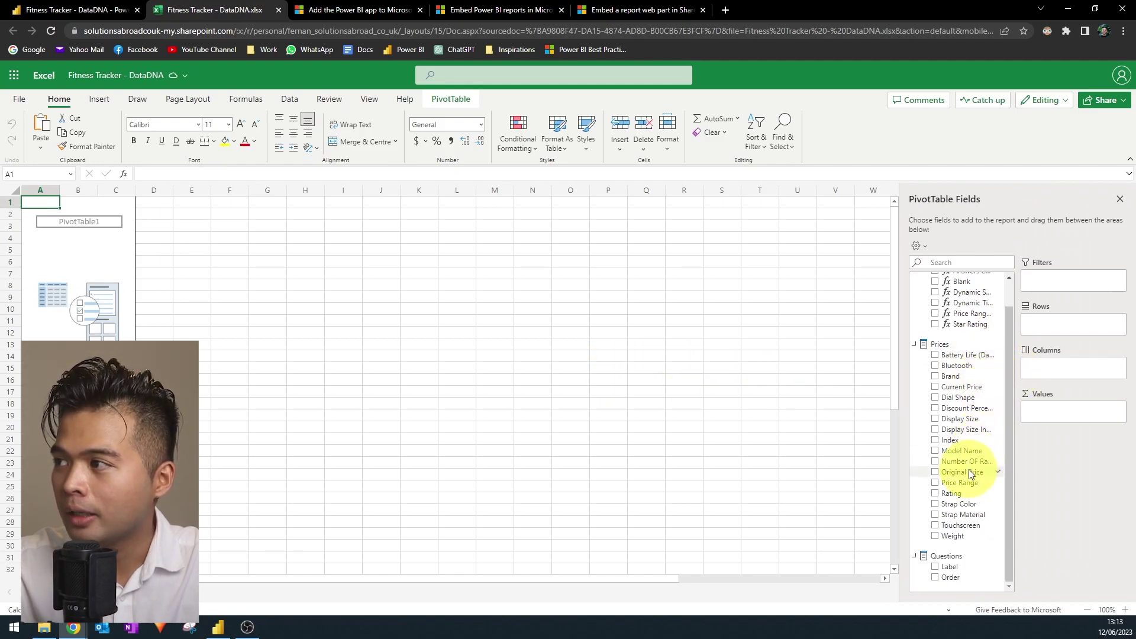
{"action": "scroll", "coordinate": [970, 469], "scroll_direction": "up", "scroll_amount": 1}
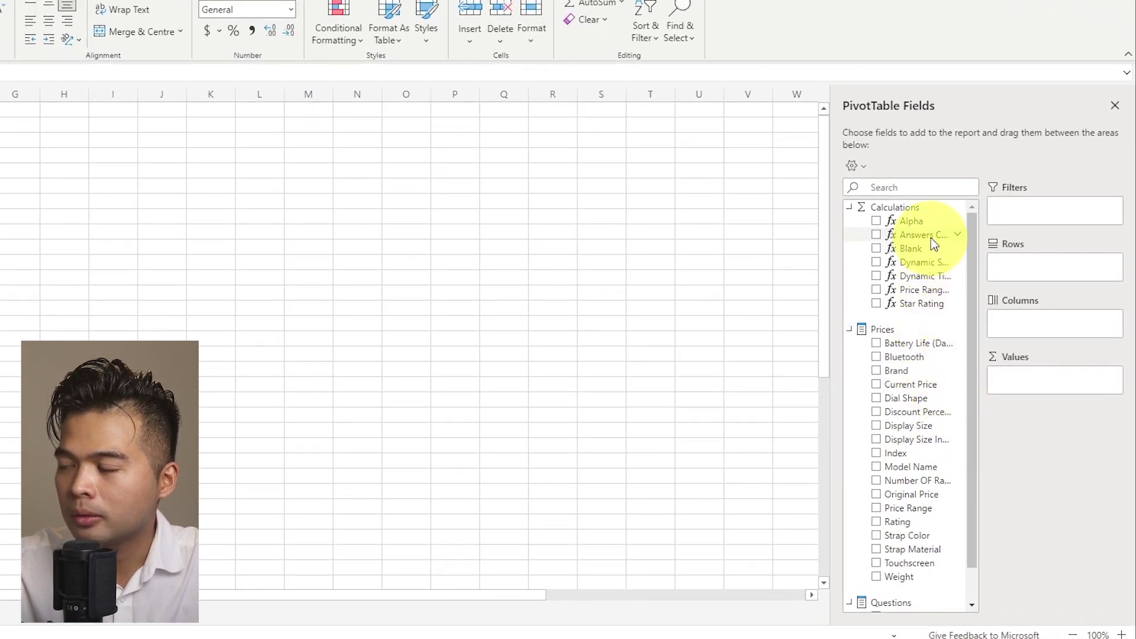
{"action": "scroll", "coordinate": [941, 385], "scroll_direction": "down", "scroll_amount": 1}
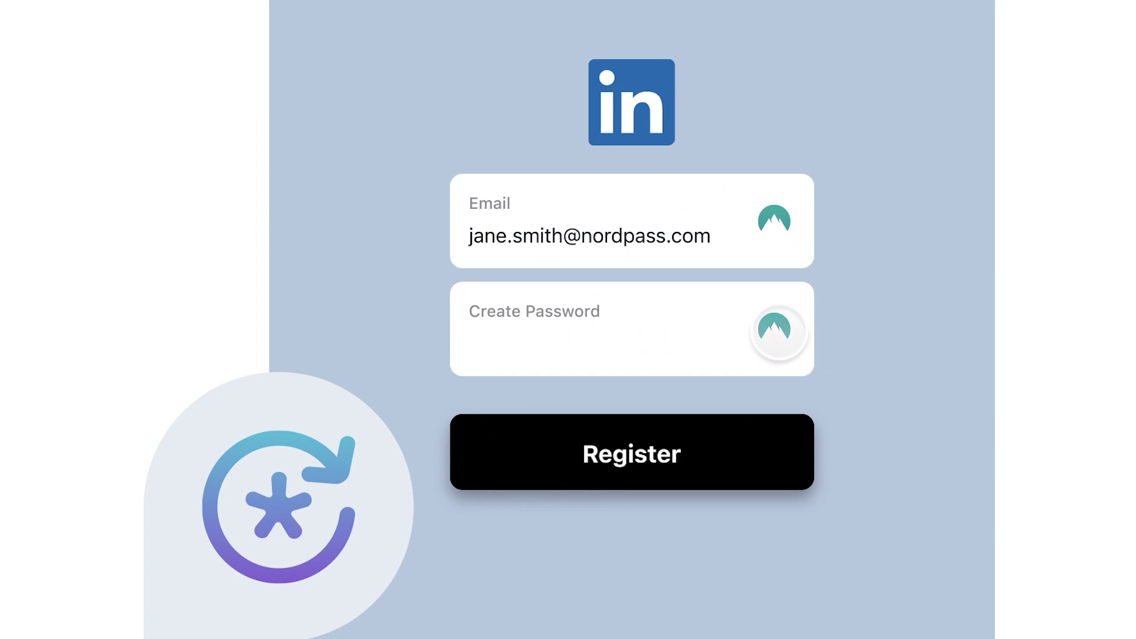
Register with a generated strong password, then log in using the autofilled saved credentials.
{"action": "left_click", "coordinate": [774, 327]}
{"action": "left_click", "coordinate": [675, 563]}
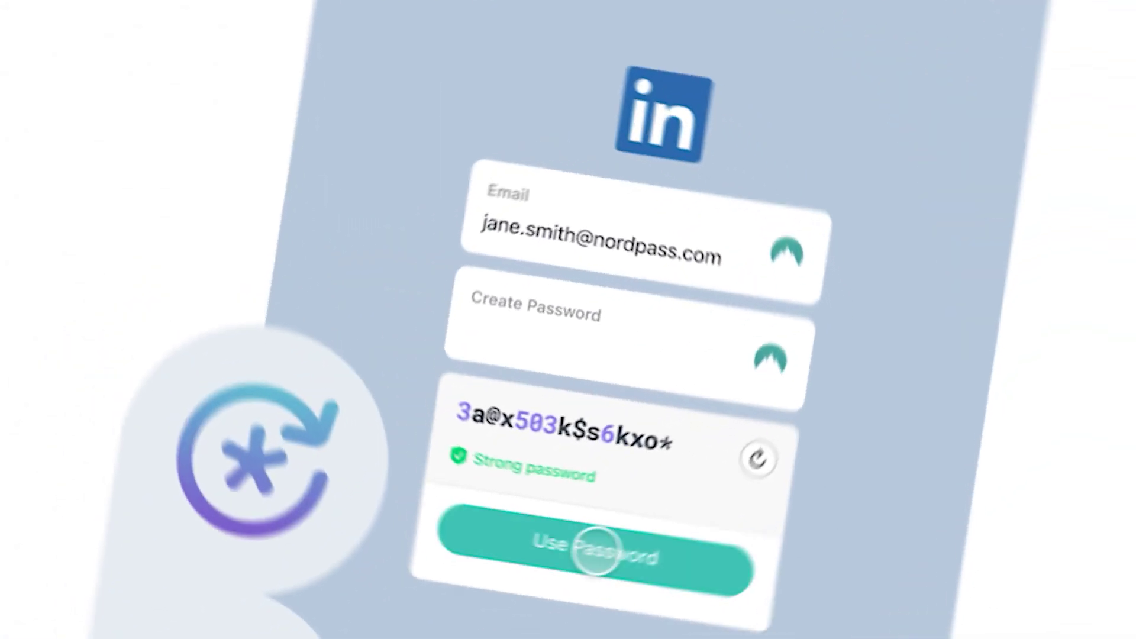
{"action": "left_click", "coordinate": [634, 456]}
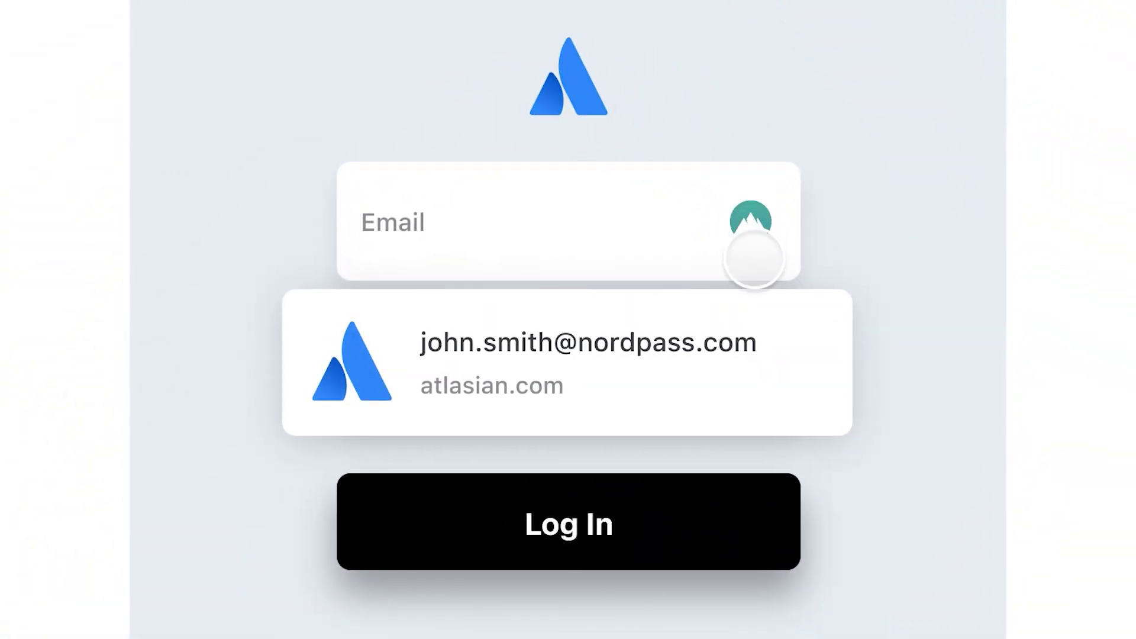
{"action": "left_click", "coordinate": [659, 363]}
{"action": "left_click", "coordinate": [572, 527]}
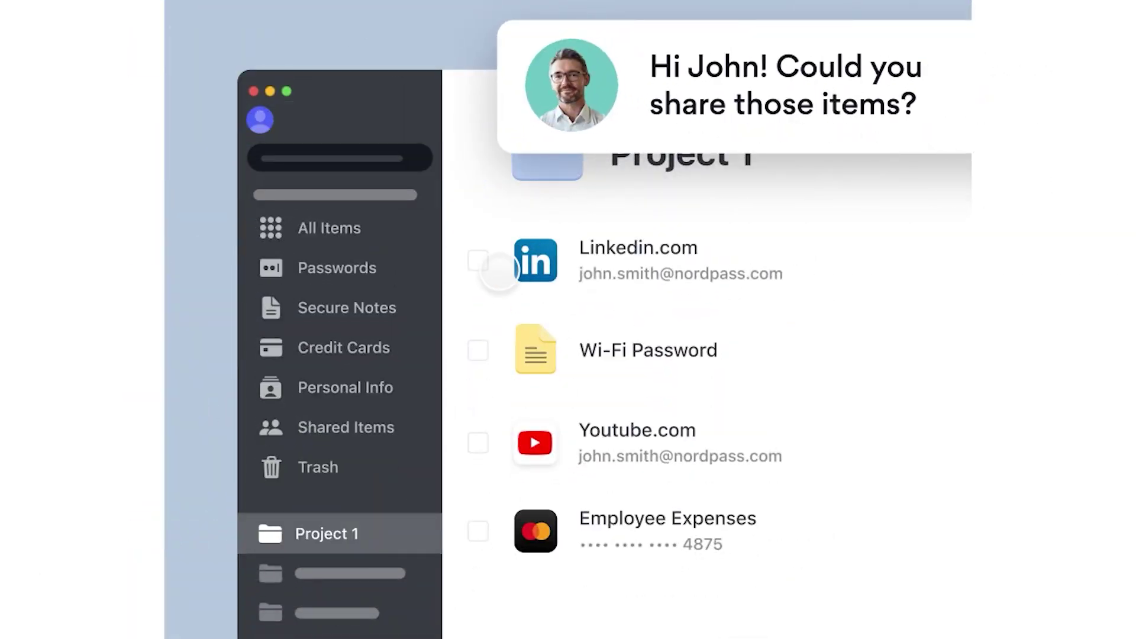
Share Linkedin.com, Youtube.com and Employee Expenses with a colleague's e-mail, then view Data Breach Scanner.
{"action": "left_click", "coordinate": [478, 260]}
{"action": "left_click", "coordinate": [478, 443]}
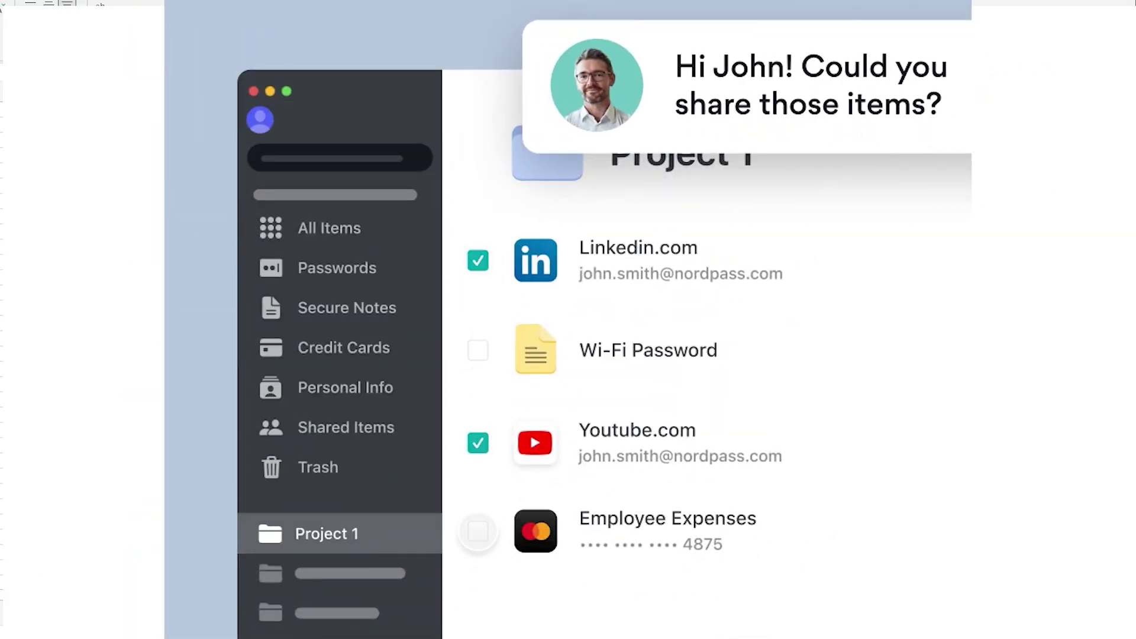
{"action": "left_click", "coordinate": [478, 531]}
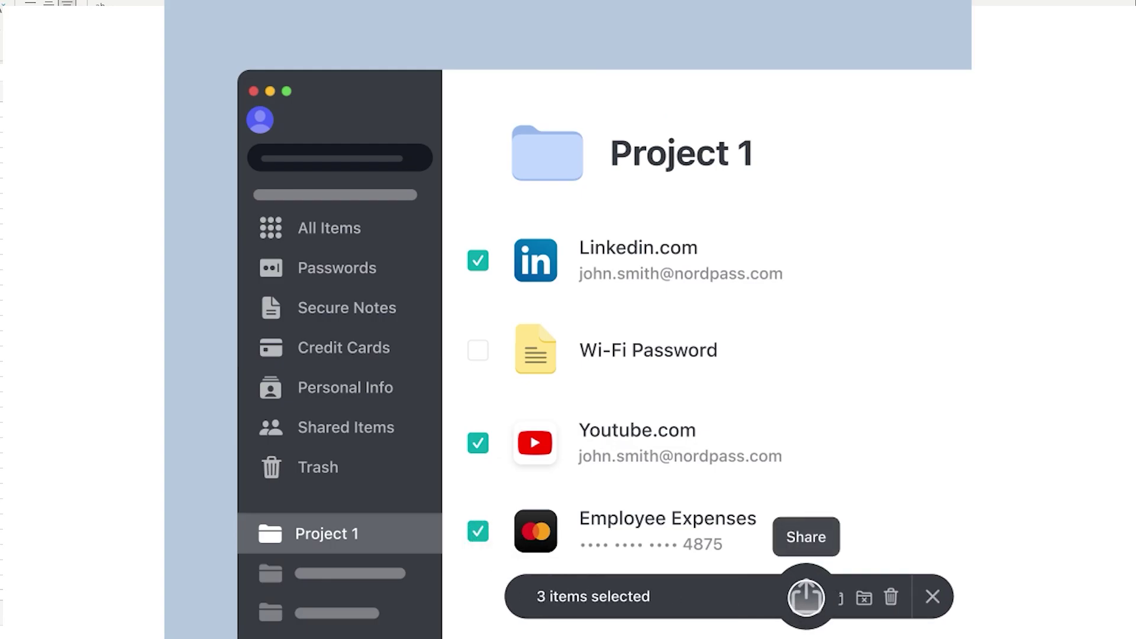
{"action": "left_click", "coordinate": [806, 596]}
{"action": "left_click", "coordinate": [384, 362]}
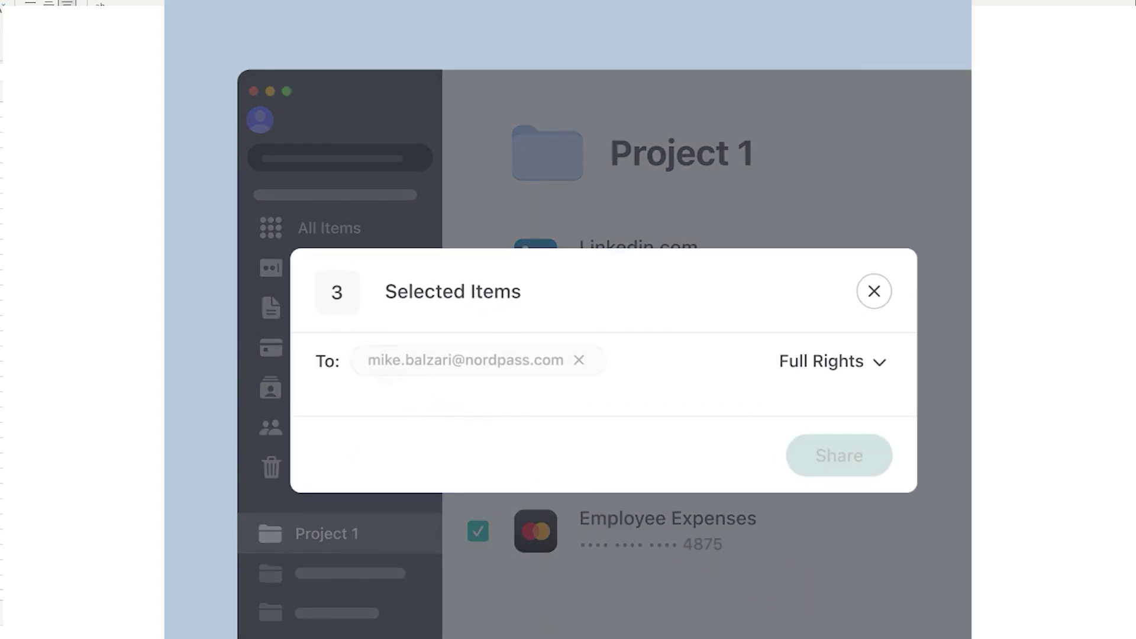
{"action": "left_click", "coordinate": [838, 456]}
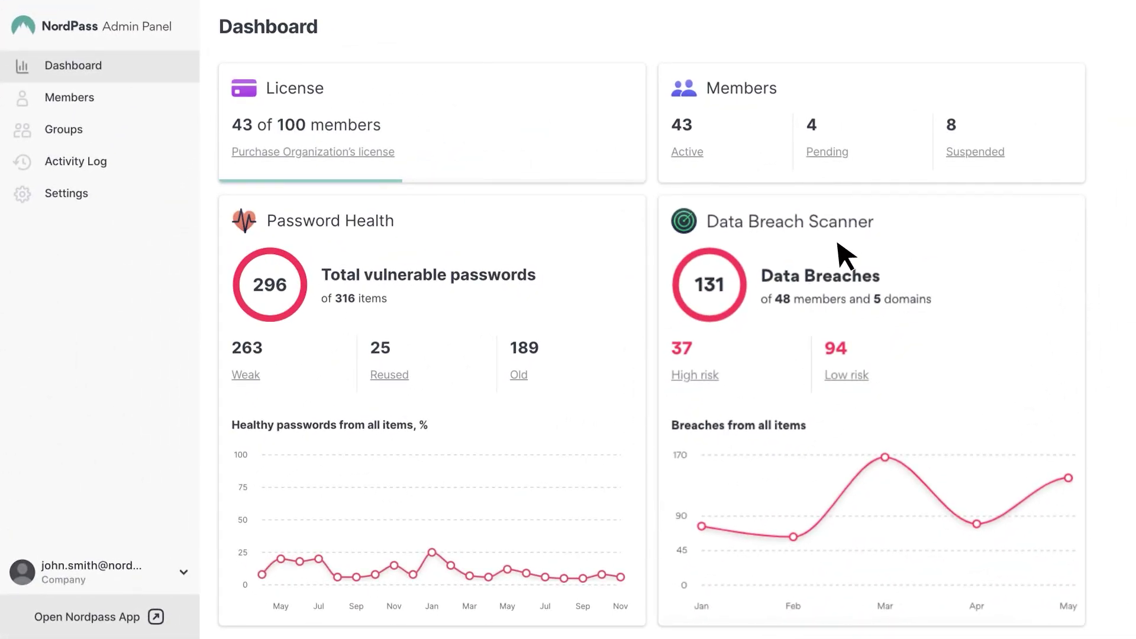
{"action": "left_click", "coordinate": [857, 233]}
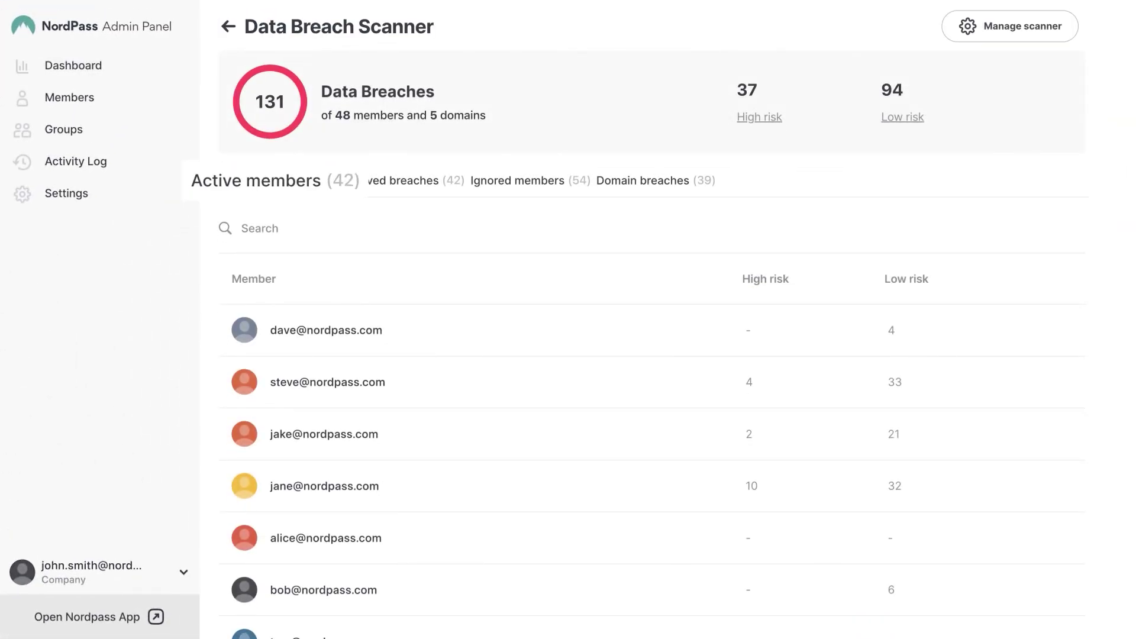